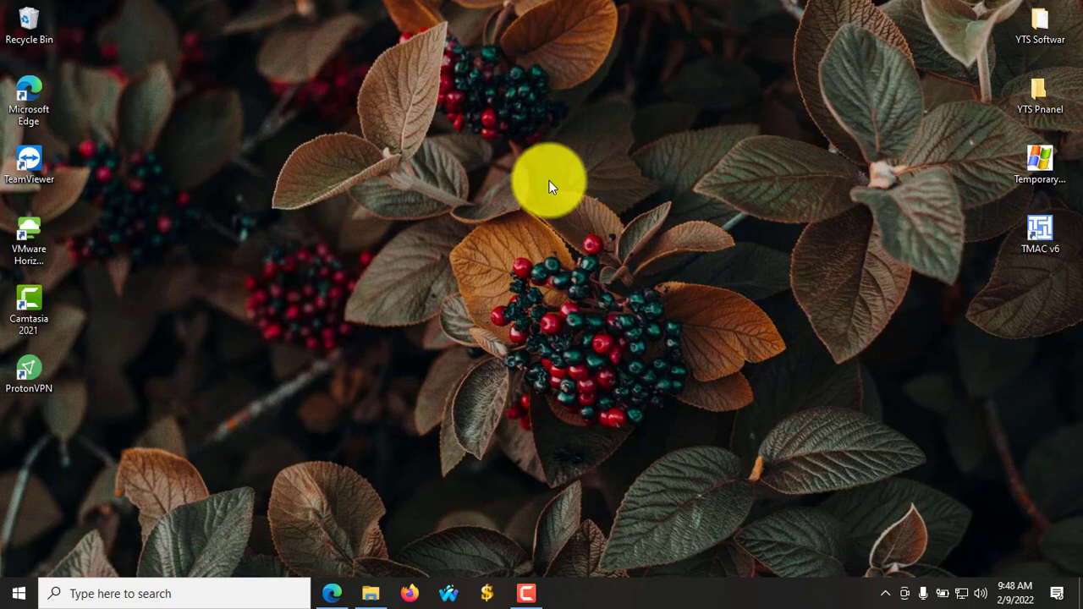
# - Launch Microsoft Edge from the taskbar
pyautogui.click(331, 594)
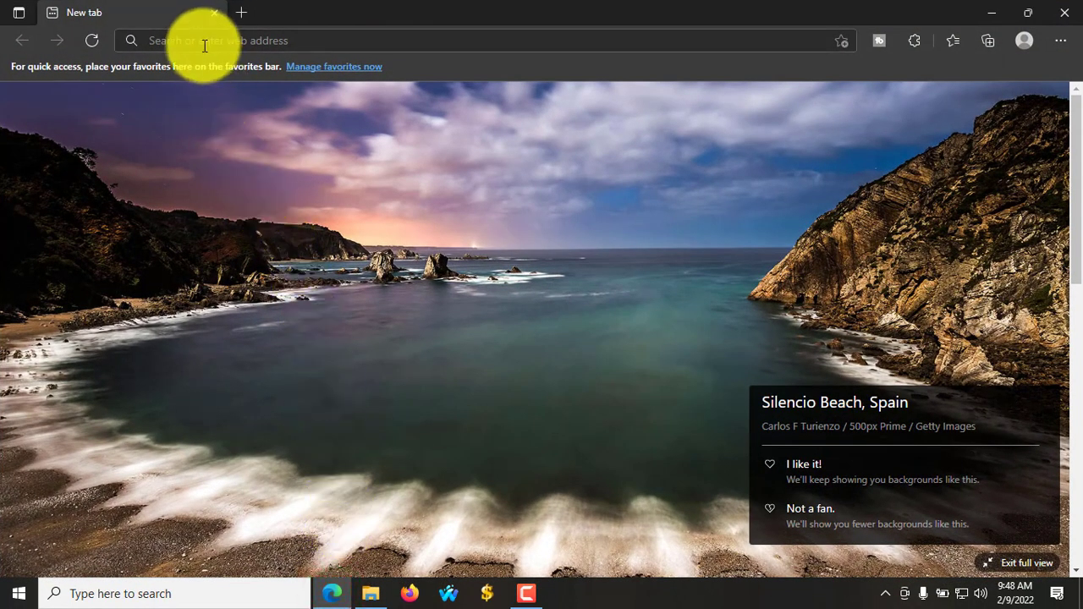
# - Search Bing for 'invideo' and open the official InVideo site from the results
pyautogui.click(203, 43)
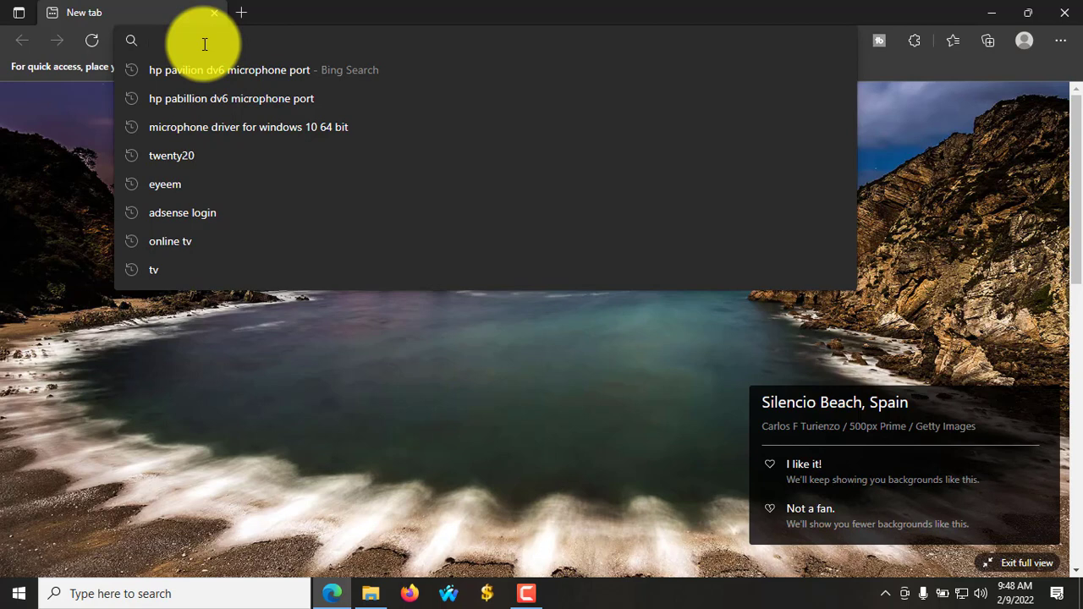
pyautogui.write('i')
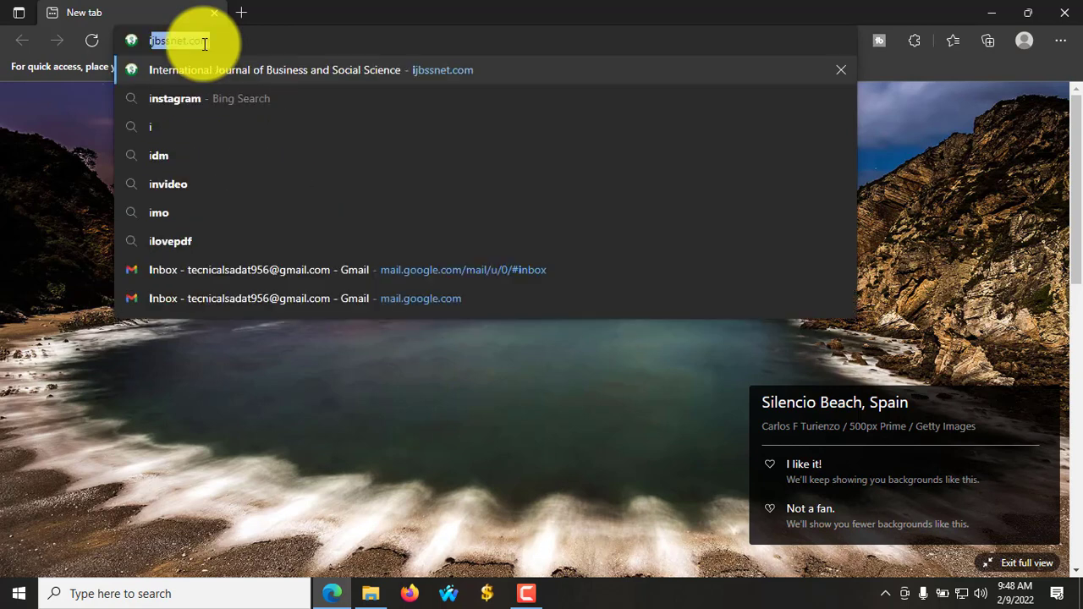
pyautogui.write('nvi')
pyautogui.press('Down')
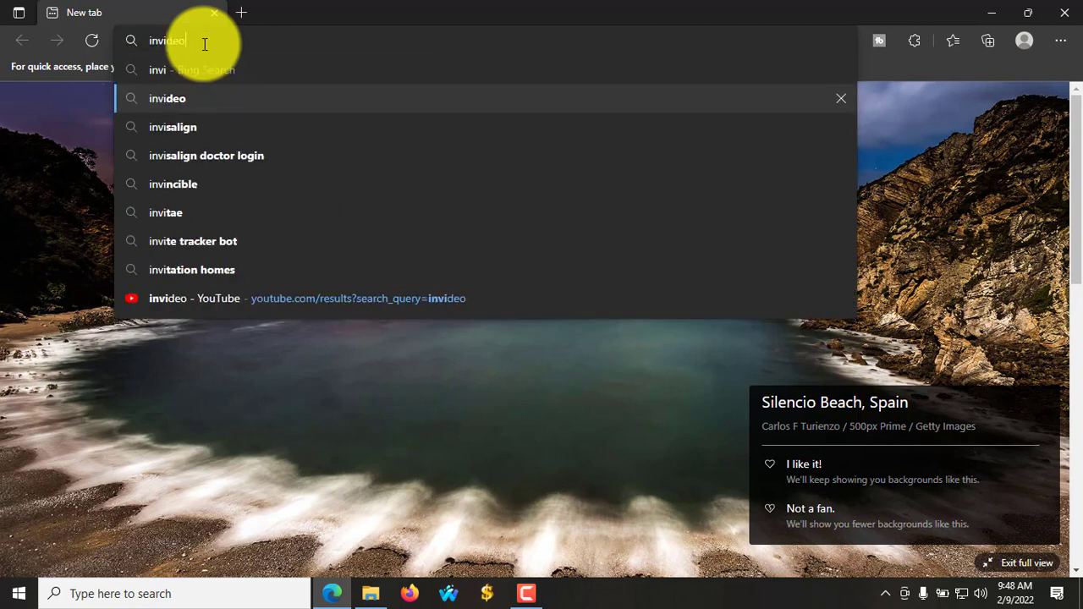
pyautogui.press('Return')
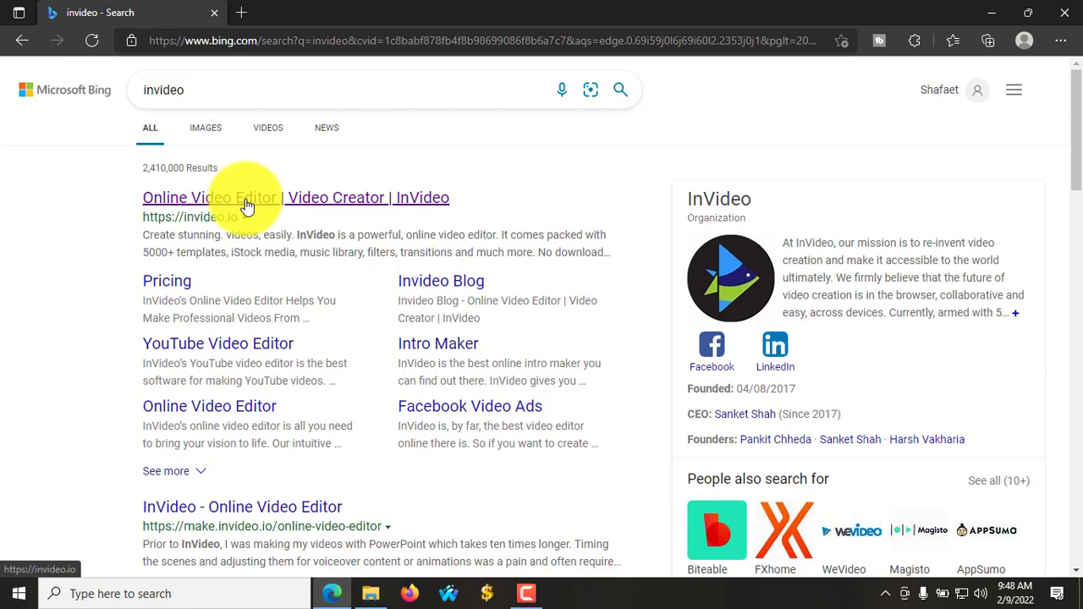
pyautogui.click(221, 200)
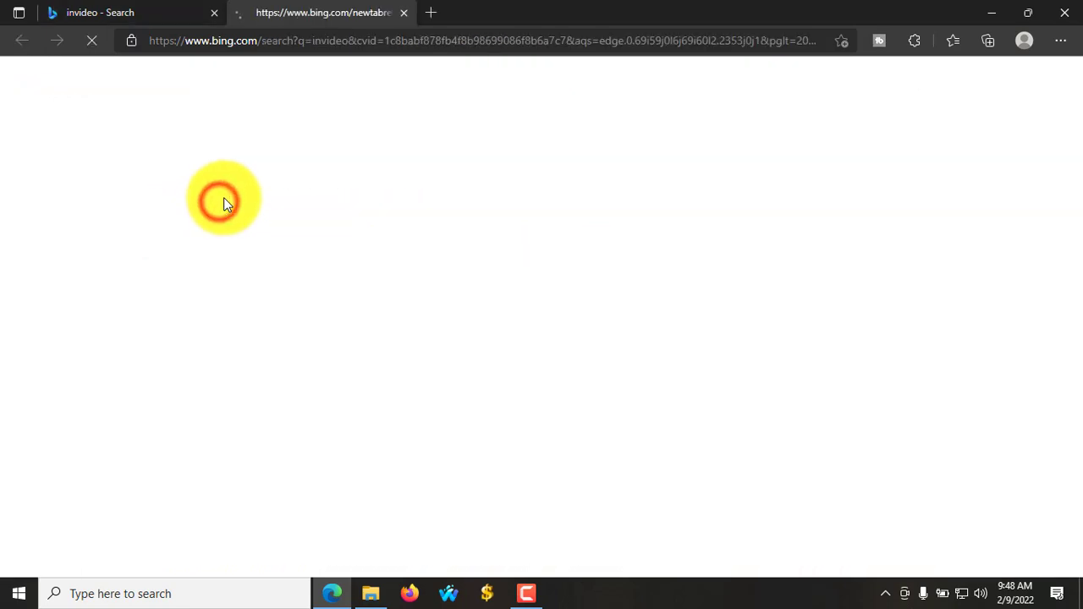
# - Close the Bing tab and the promo popup, then open the profile avatar's account menu
pyautogui.click(214, 14)
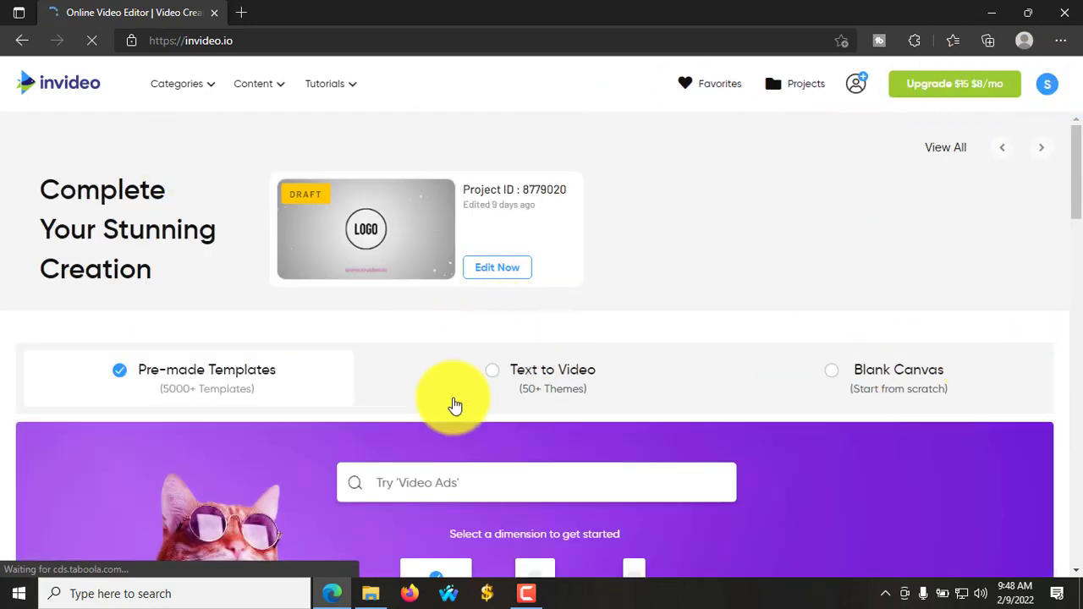
pyautogui.click(306, 398)
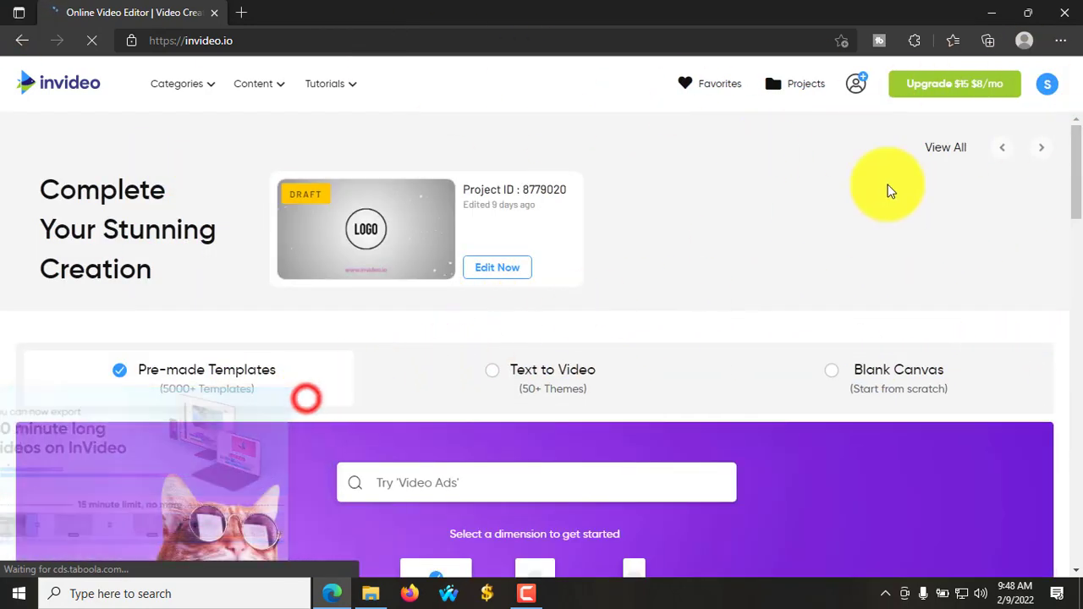
pyautogui.click(1047, 85)
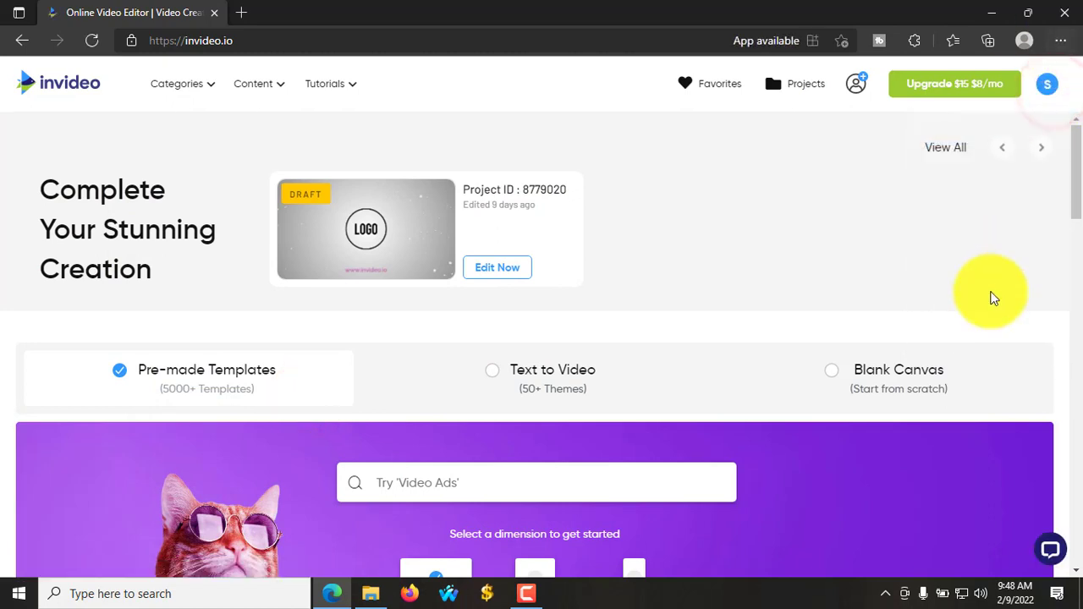
pyautogui.click(1050, 91)
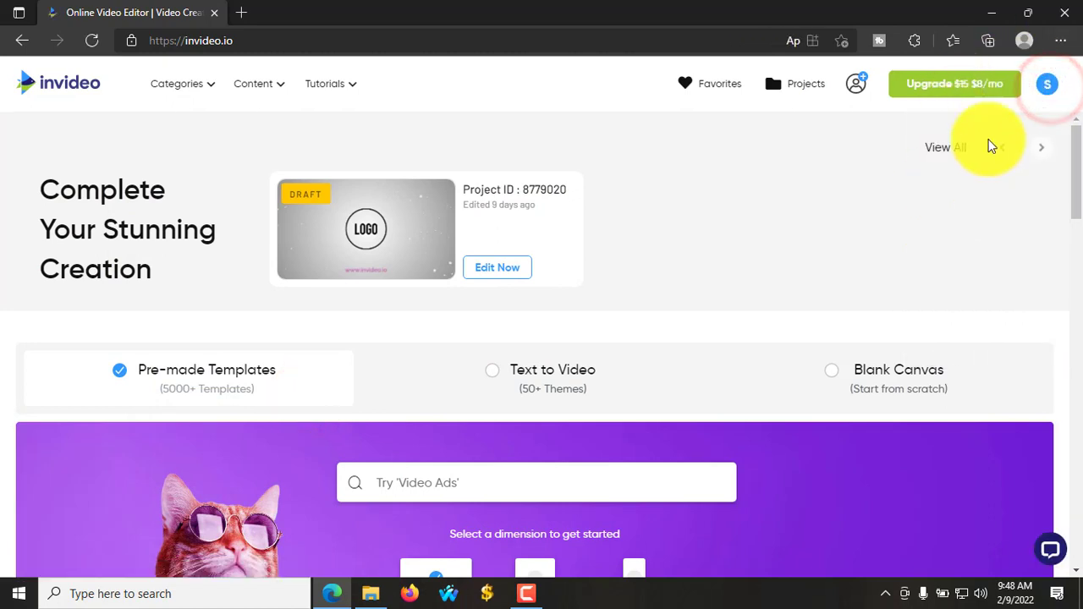
pyautogui.click(1045, 95)
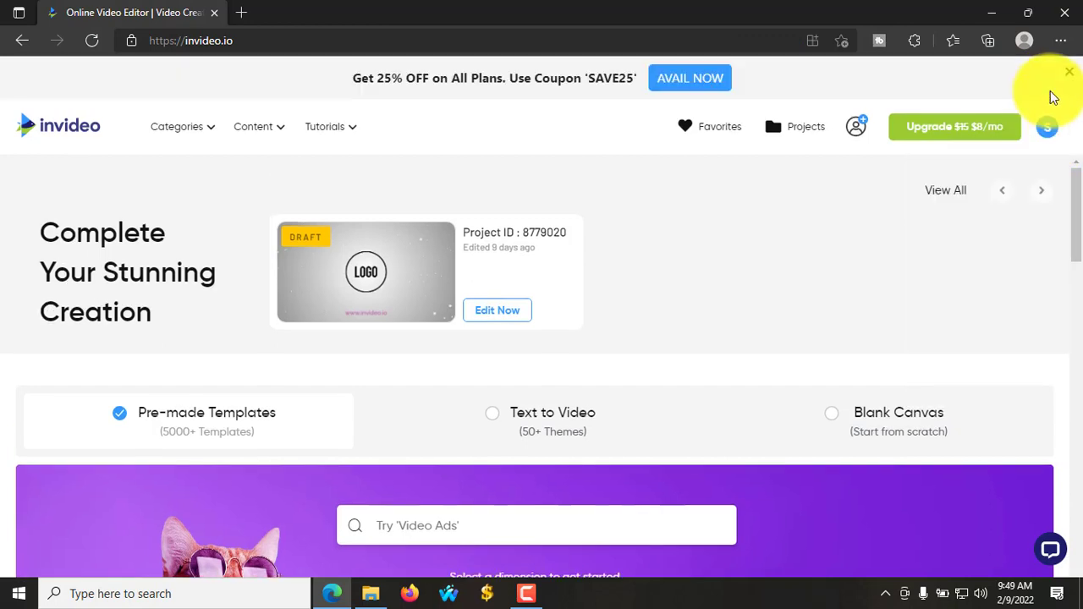
# - View the account's Subscription Plan page showing the Free Plan with 1/60 videos exported
pyautogui.moveTo(1046, 126)
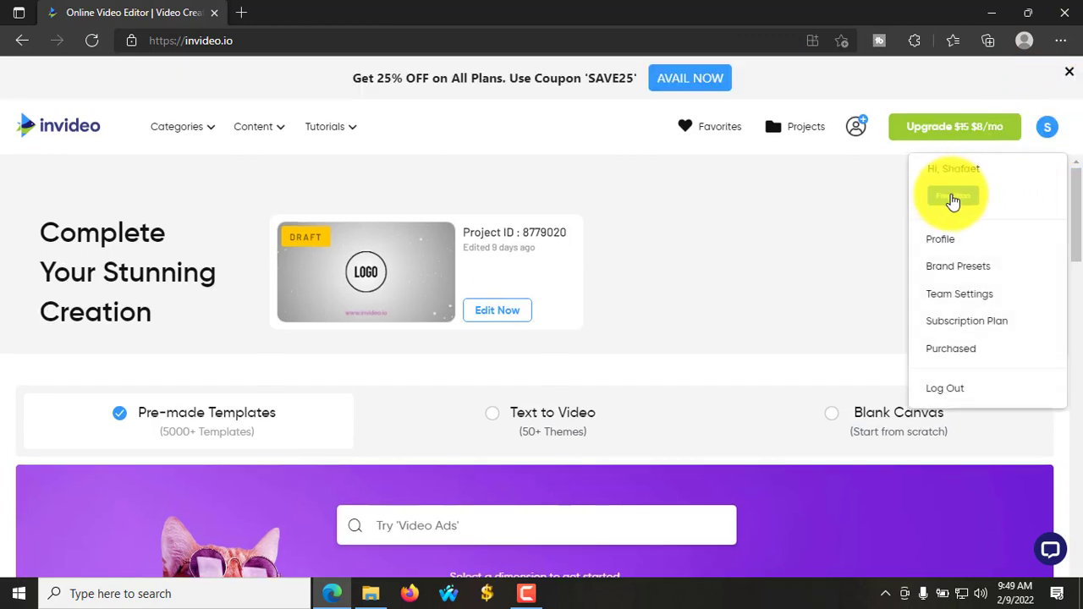
pyautogui.click(954, 202)
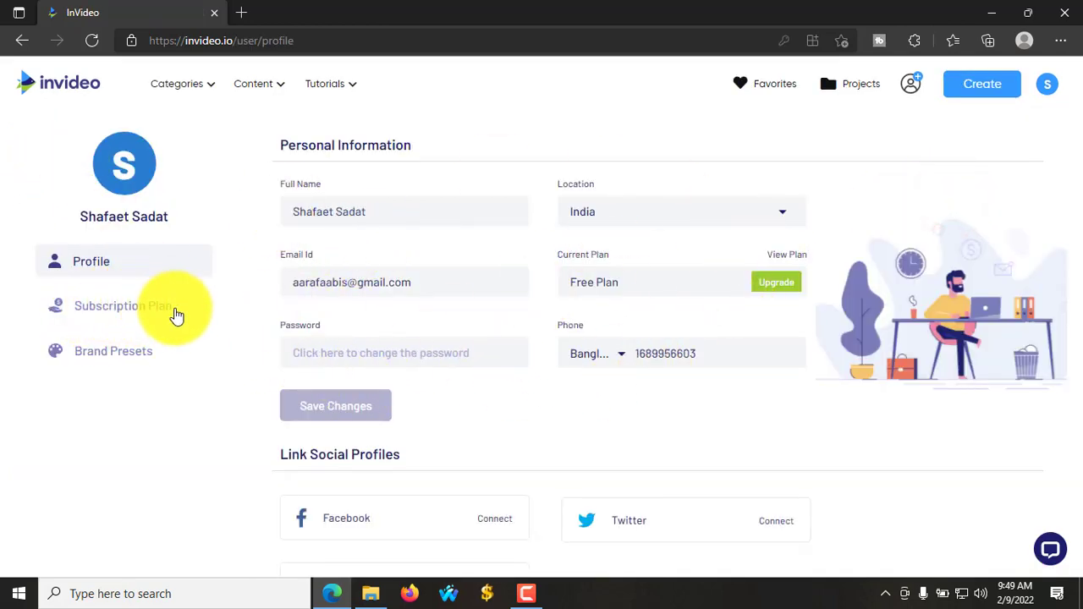
pyautogui.click(145, 310)
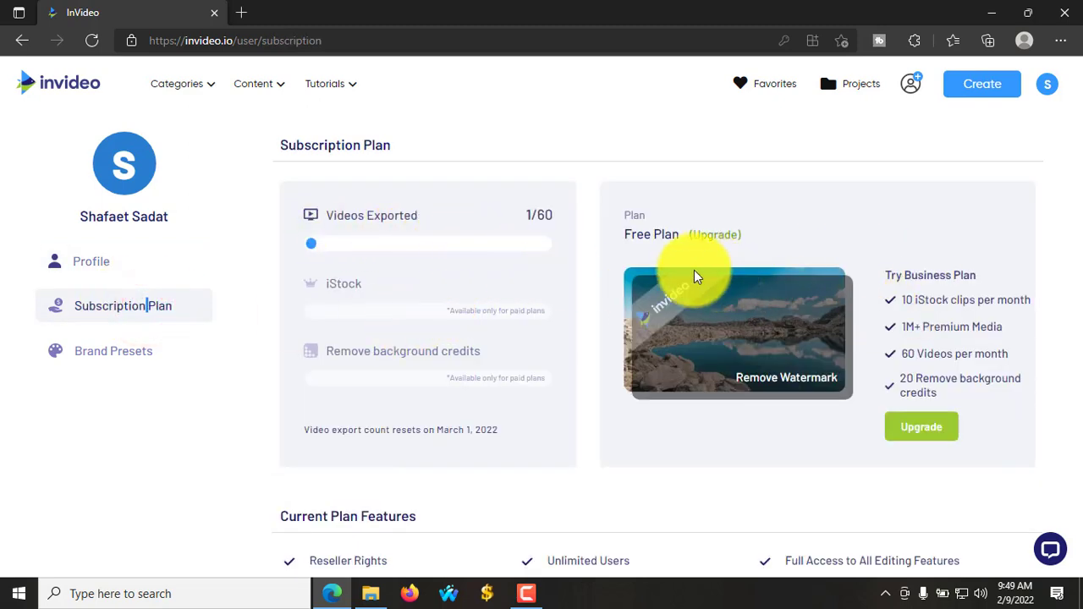
pyautogui.scroll(-1, 866, 346)
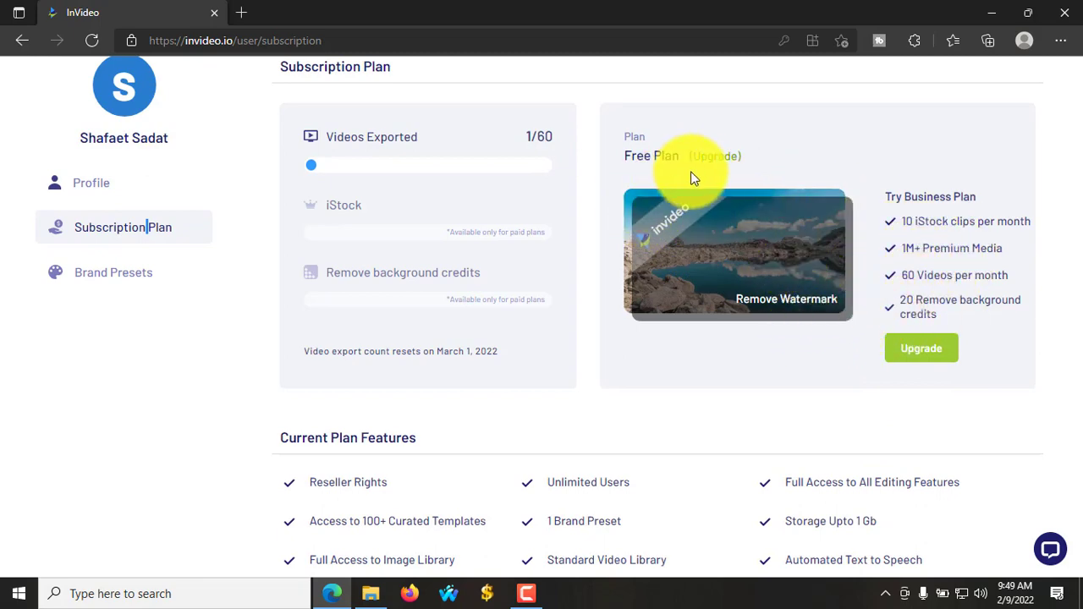
# - Review the paid upgrade plans, close them and the help prompt, then reopen the account menu
pyautogui.click(911, 350)
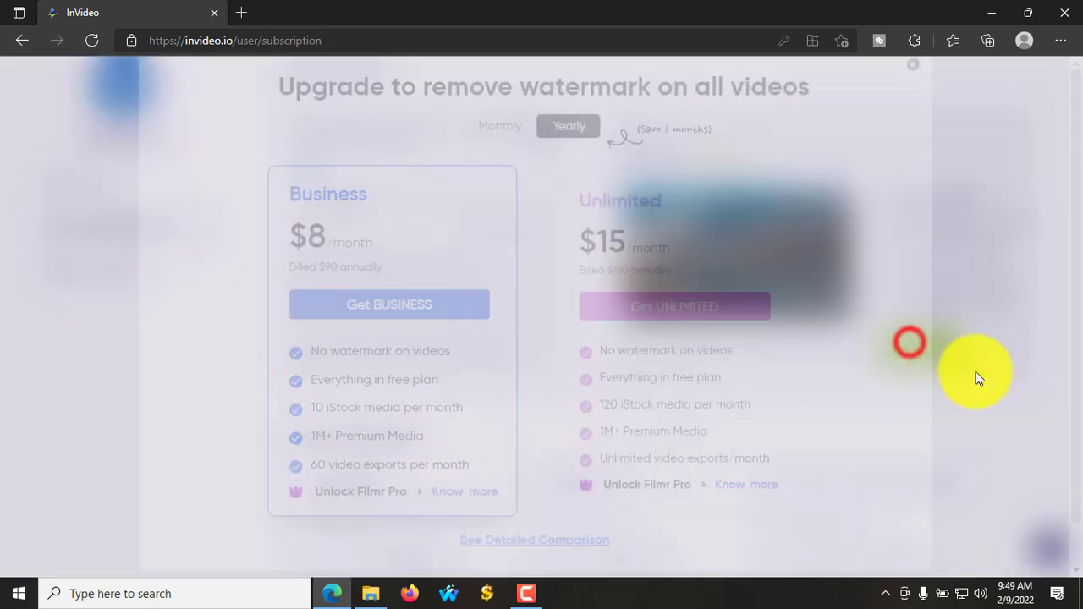
pyautogui.scroll(-1, 372, 275)
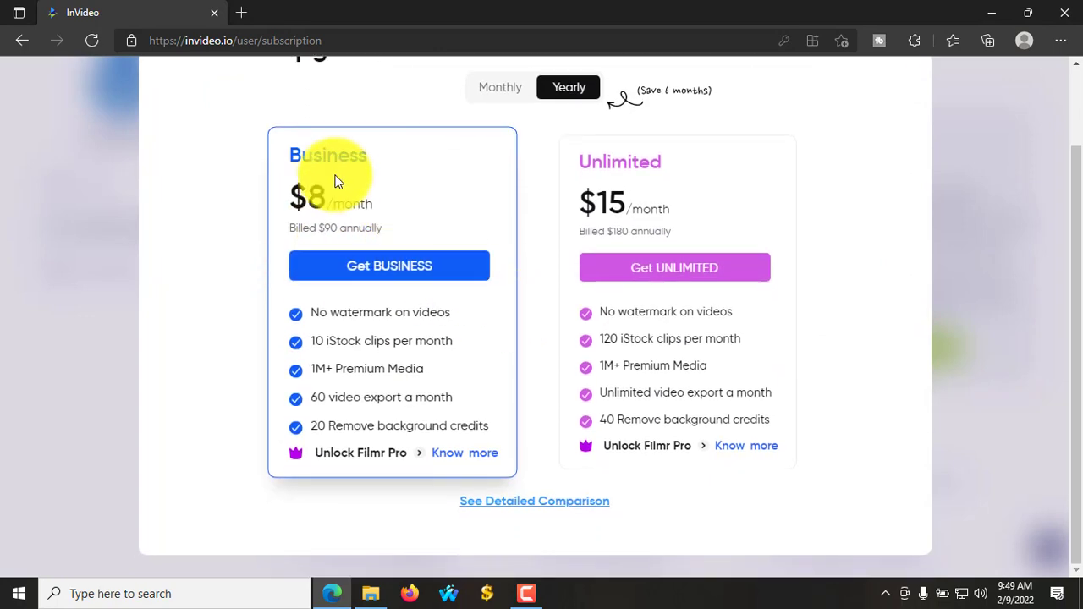
pyautogui.scroll(1, 538, 342)
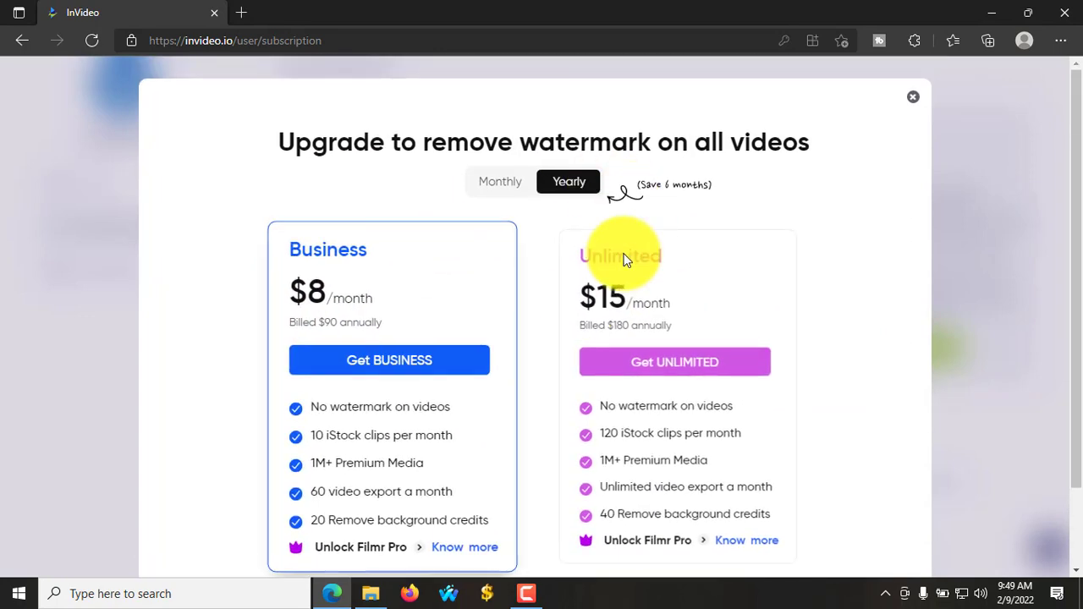
pyautogui.scroll(-1, 568, 319)
pyautogui.scroll(1, 575, 338)
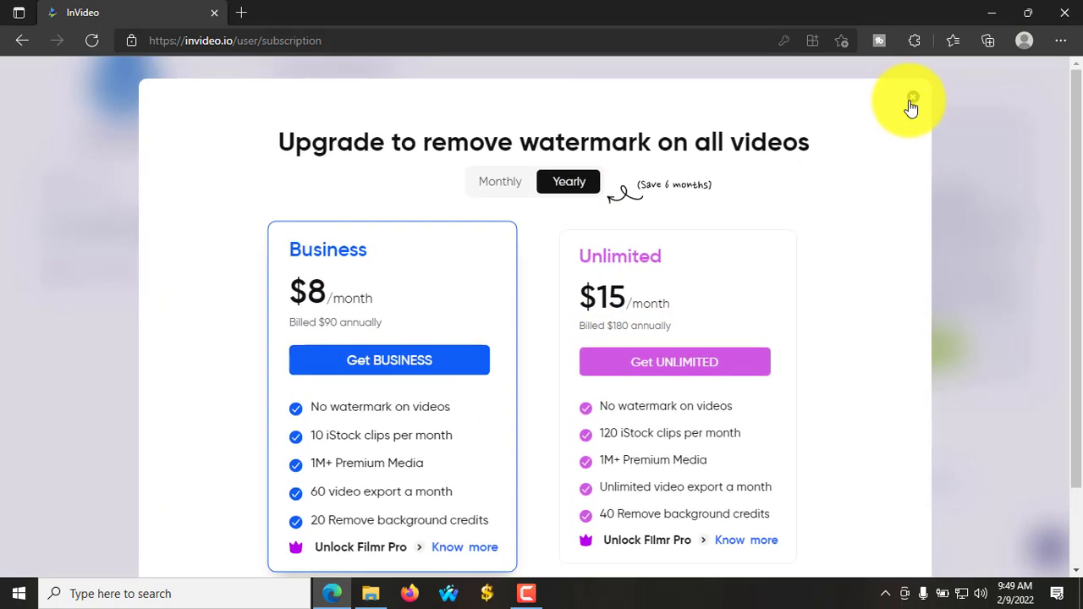
pyautogui.click(913, 103)
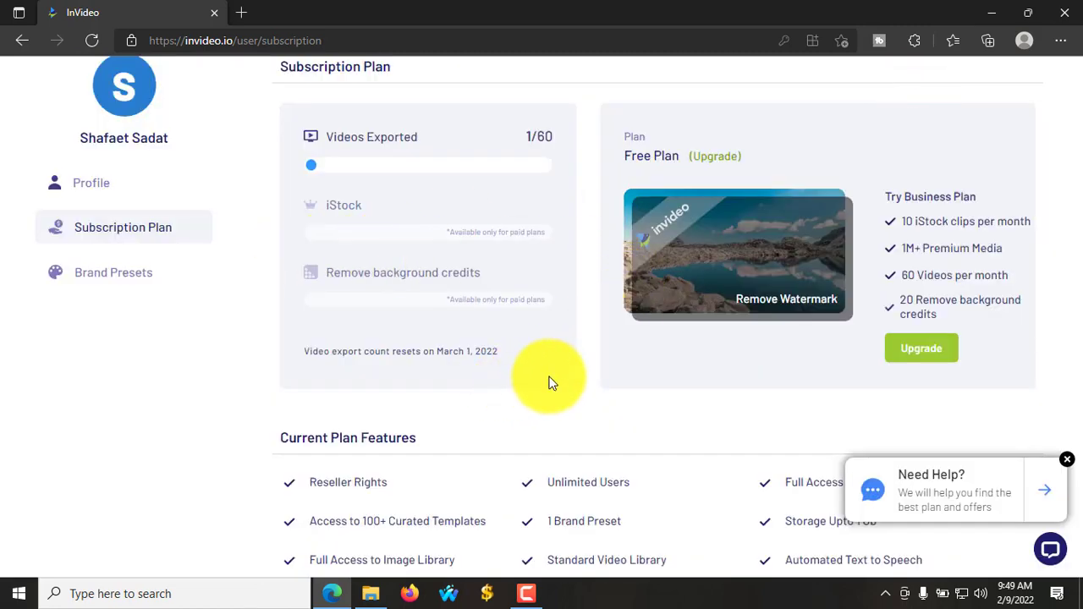
pyautogui.click(1067, 463)
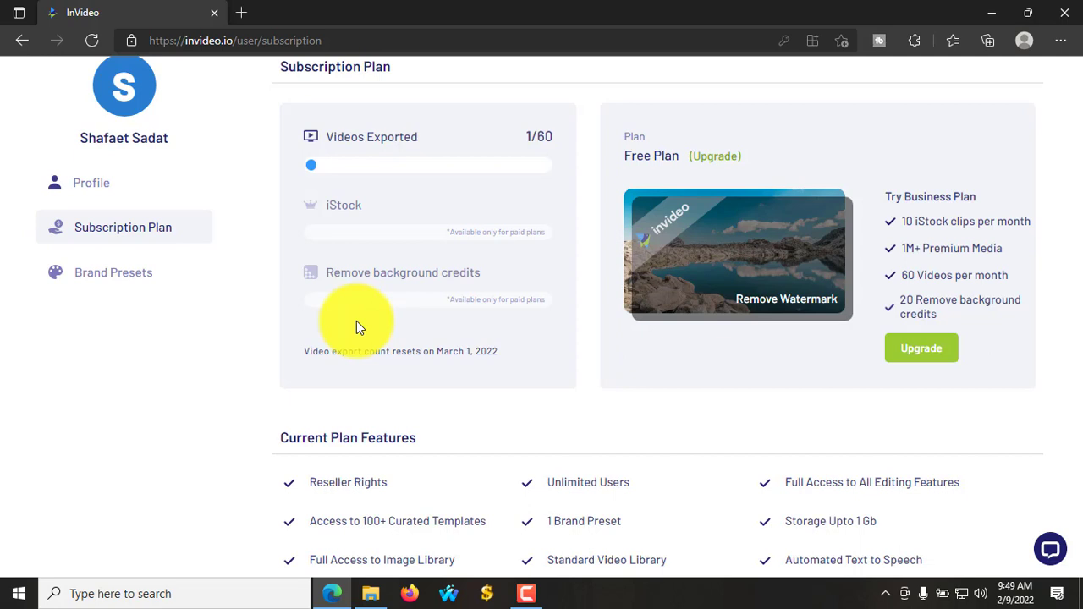
pyautogui.scroll(2, 356, 328)
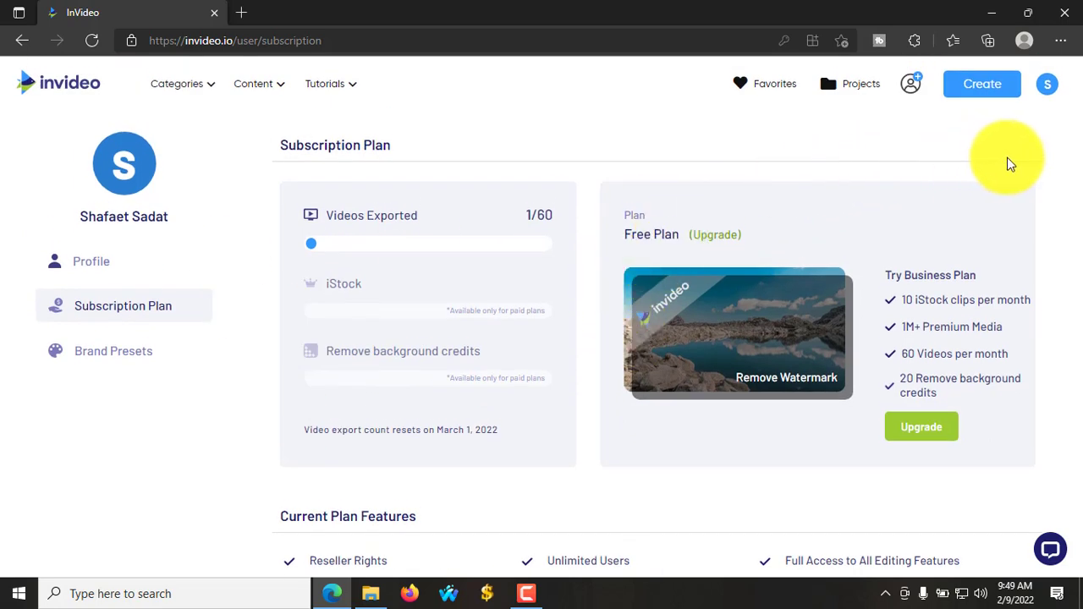
pyautogui.click(1047, 85)
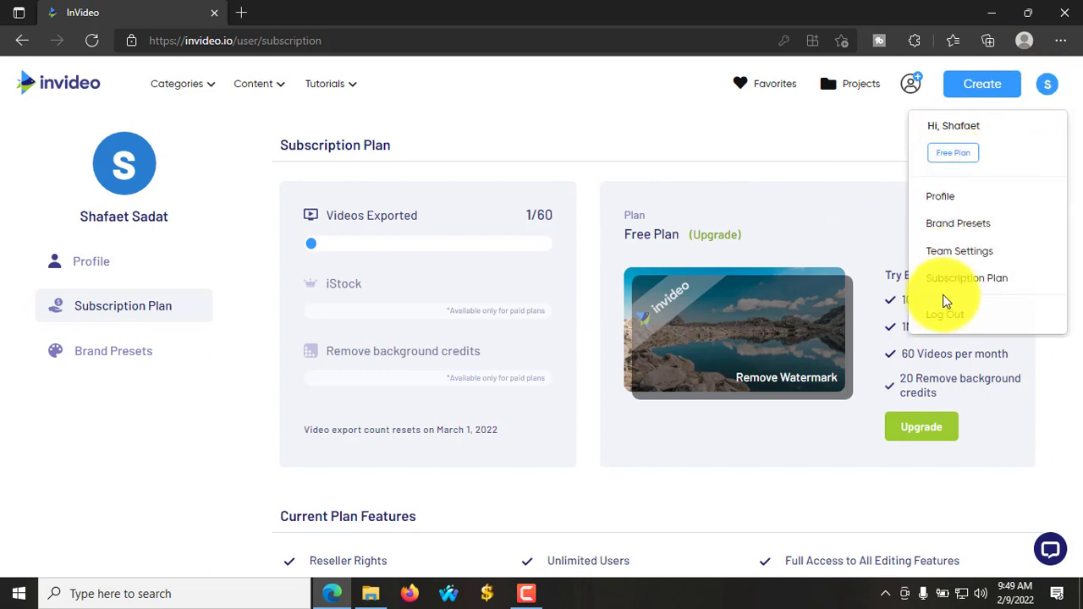
# - Log out, then switch from the new-account sign-up form to the login form
pyautogui.click(945, 317)
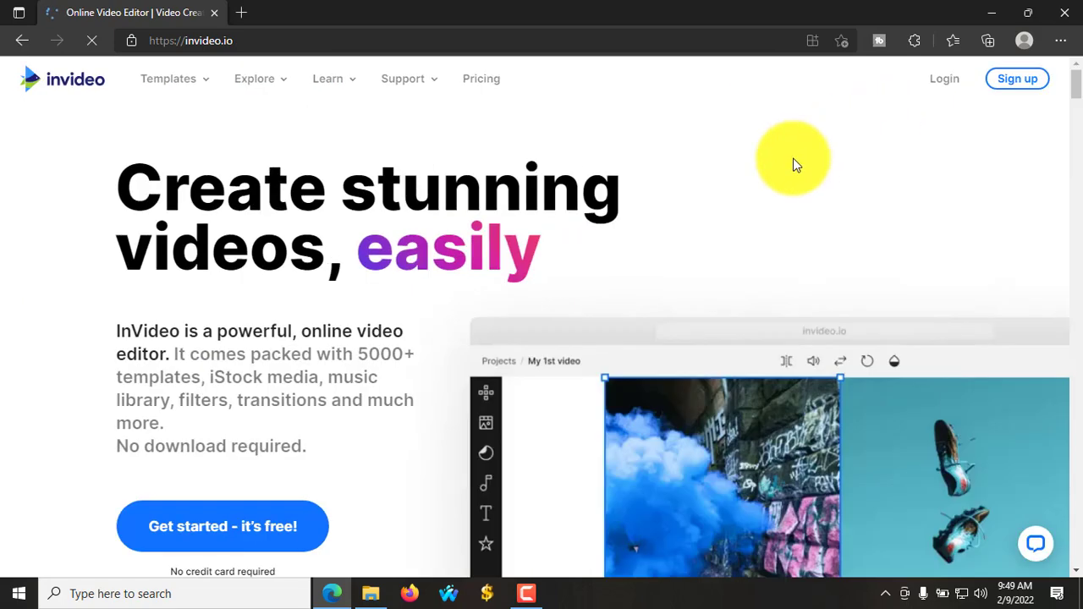
pyautogui.scroll(-1, 223, 387)
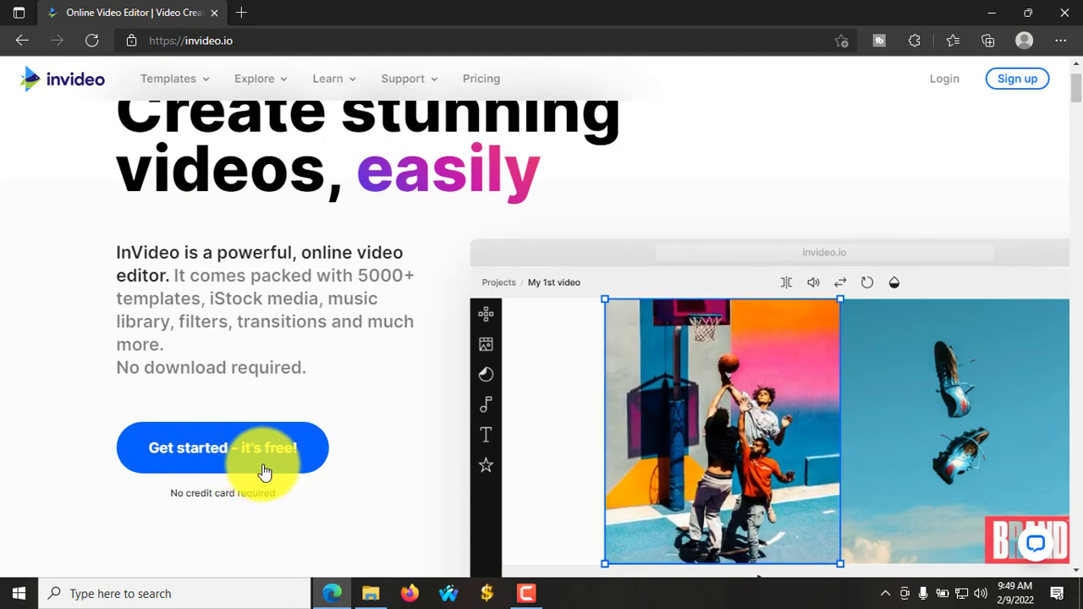
pyautogui.scroll(1, 567, 336)
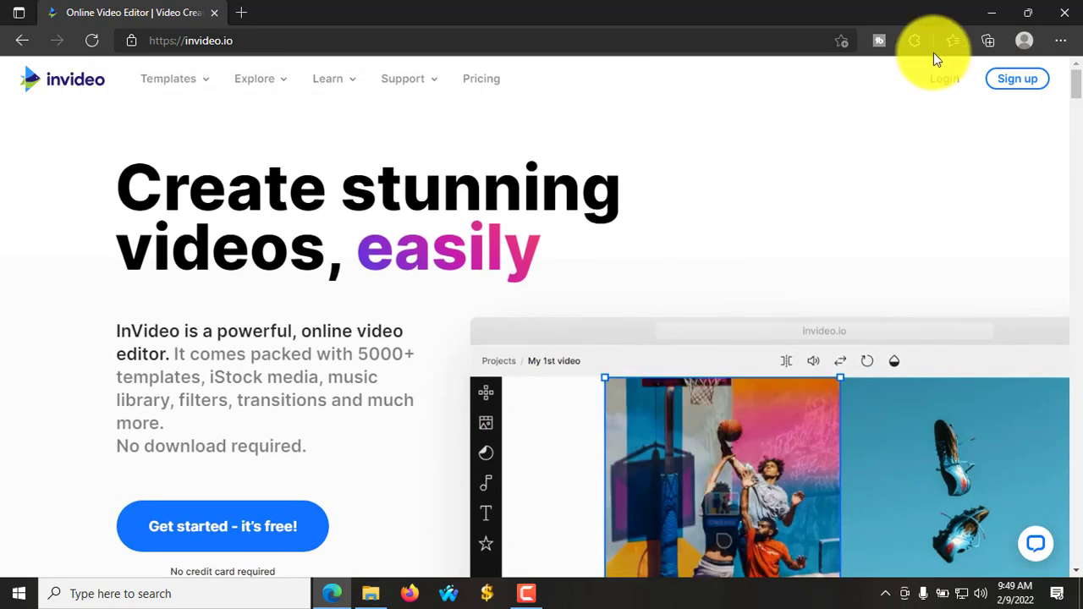
pyautogui.click(1016, 83)
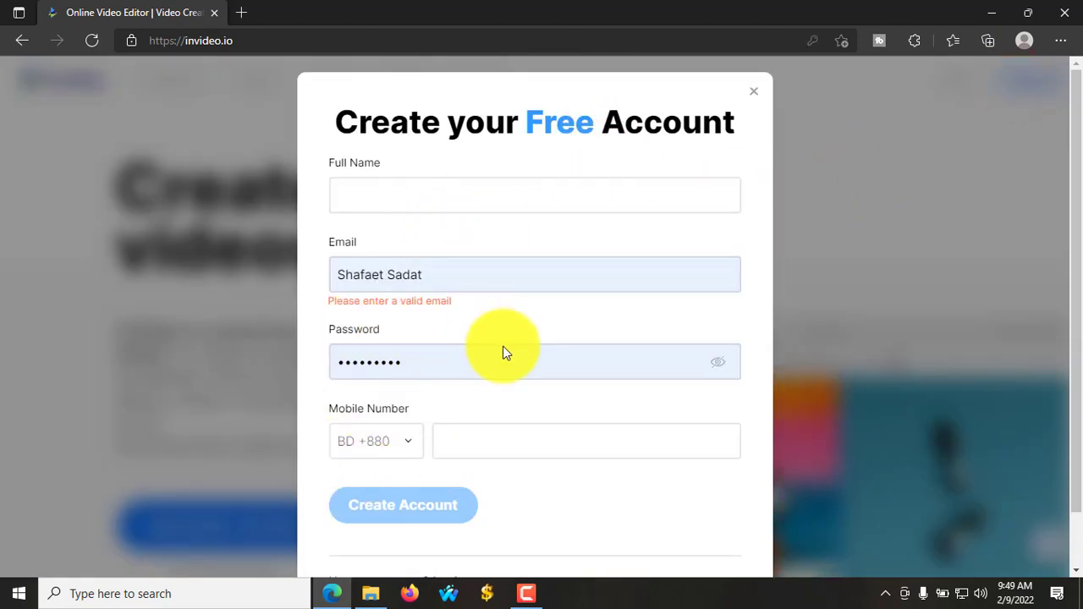
pyautogui.scroll(-1, 551, 467)
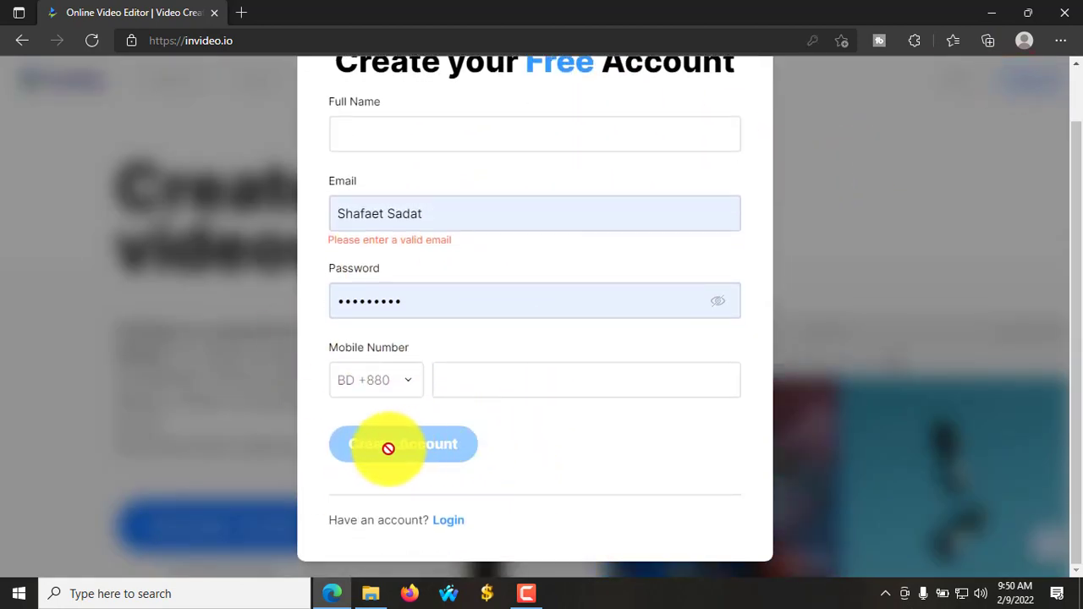
pyautogui.scroll(1, 555, 409)
pyautogui.scroll(-1, 568, 407)
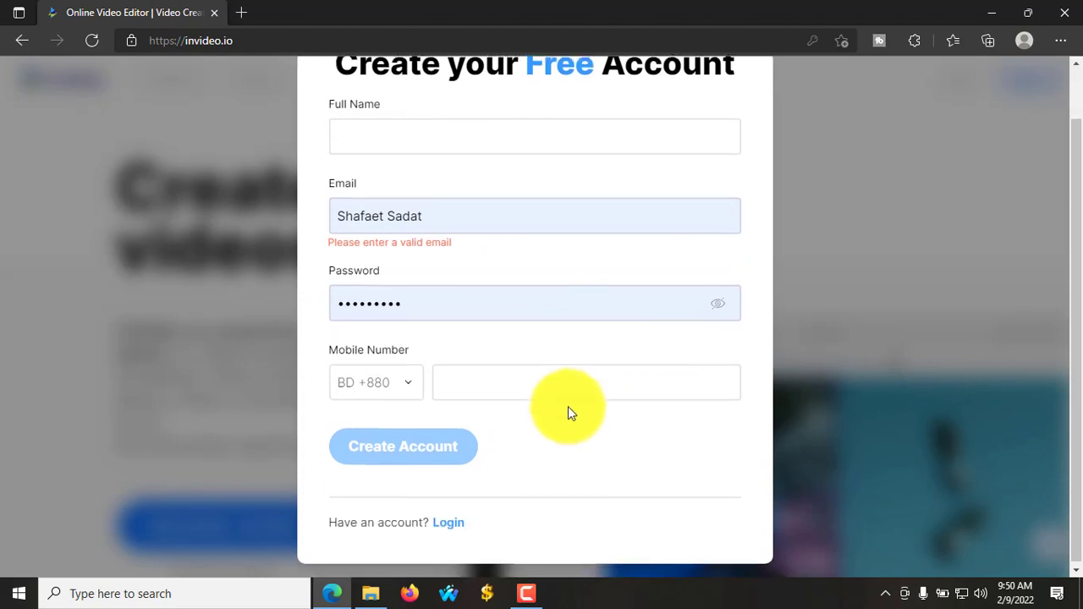
pyautogui.click(451, 521)
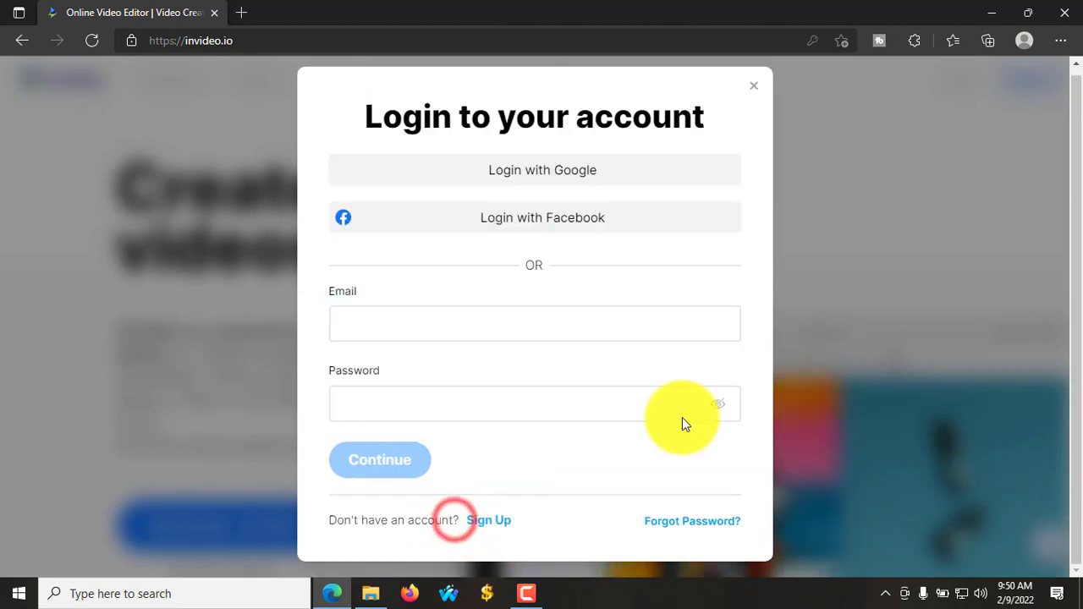
# - Replace the wrong autofilled name with the account e-mail address and continue logging in
pyautogui.click(395, 457)
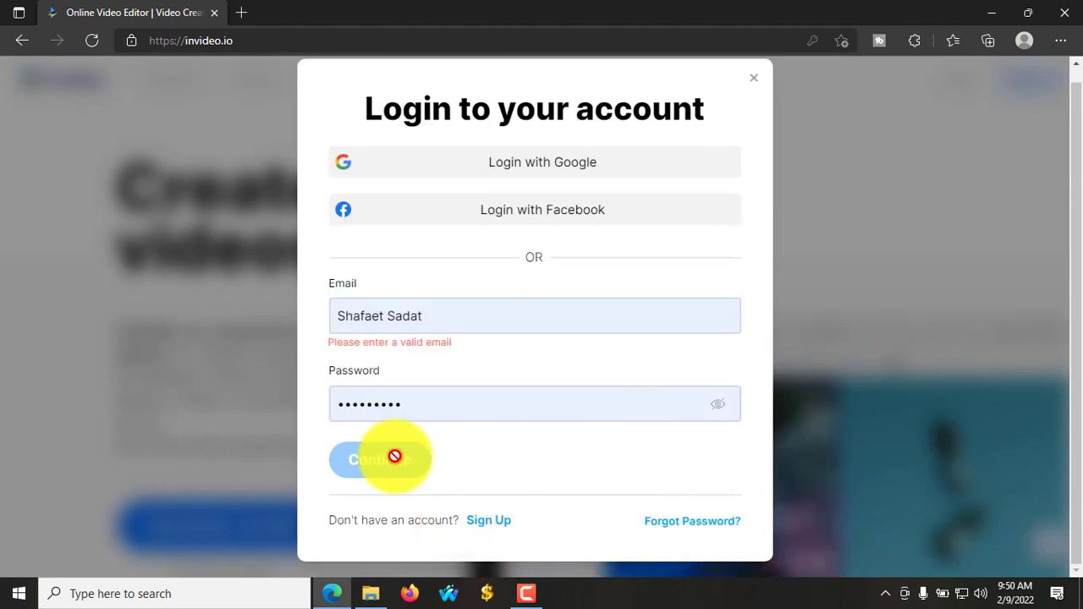
pyautogui.click(418, 406)
pyautogui.moveTo(443, 315); pyautogui.dragTo(322, 319)
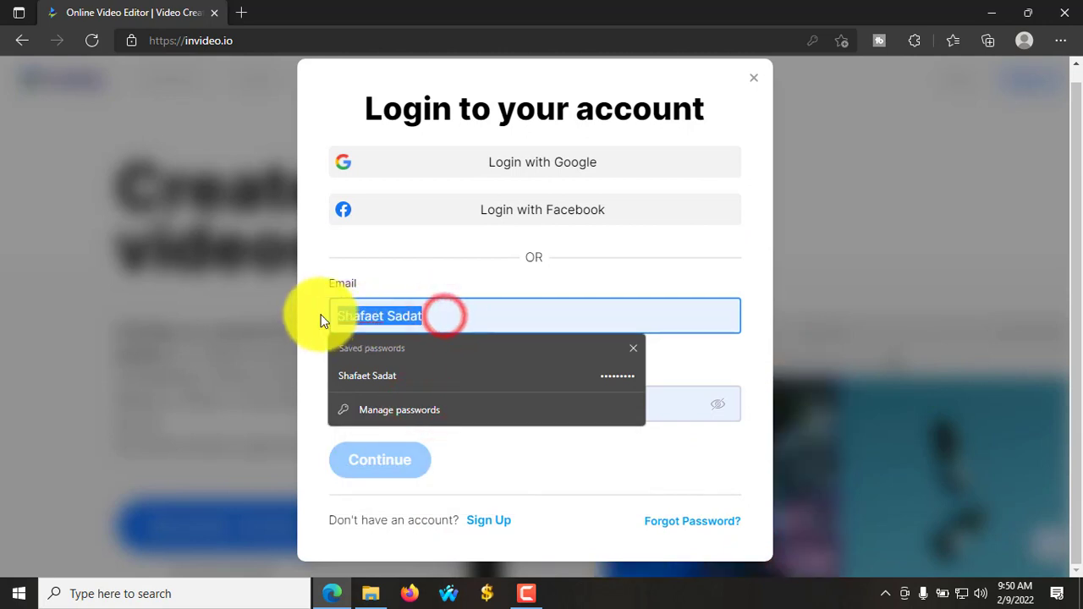
pyautogui.press('BackSpace')
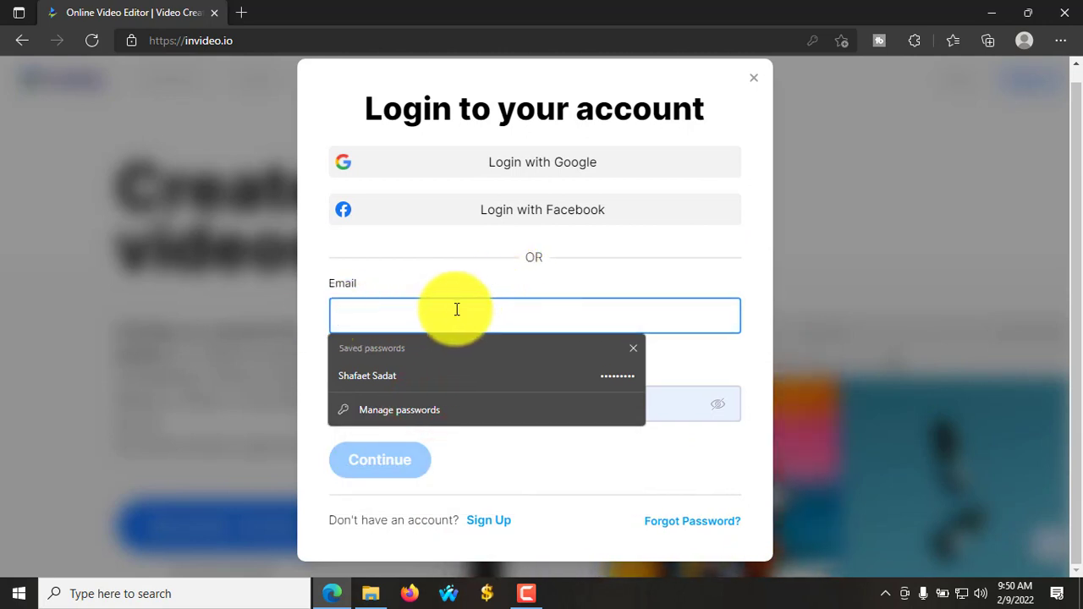
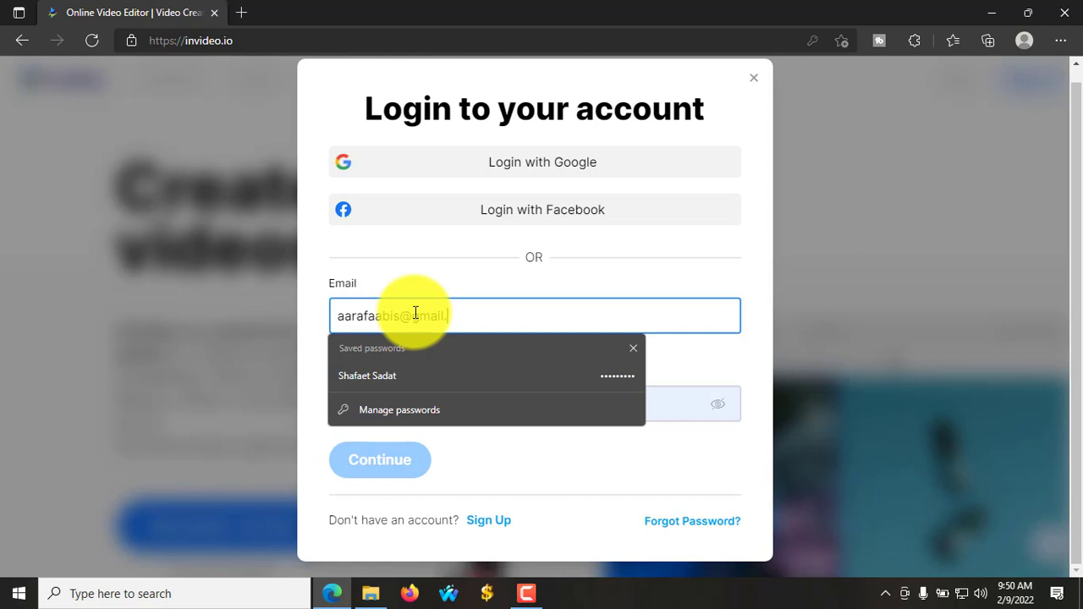
pyautogui.press('Return')
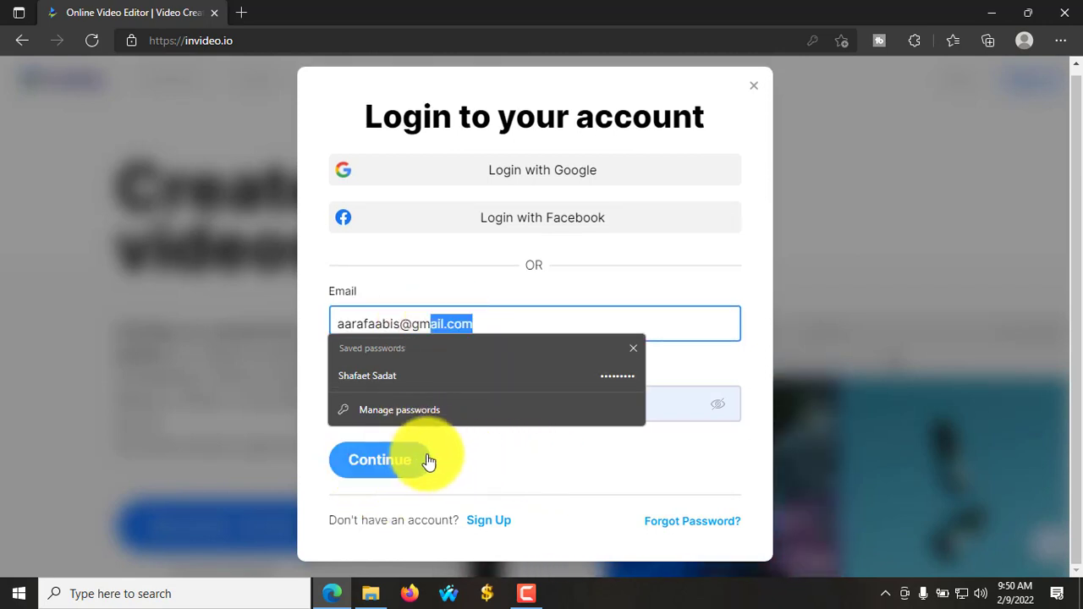
pyautogui.click(428, 462)
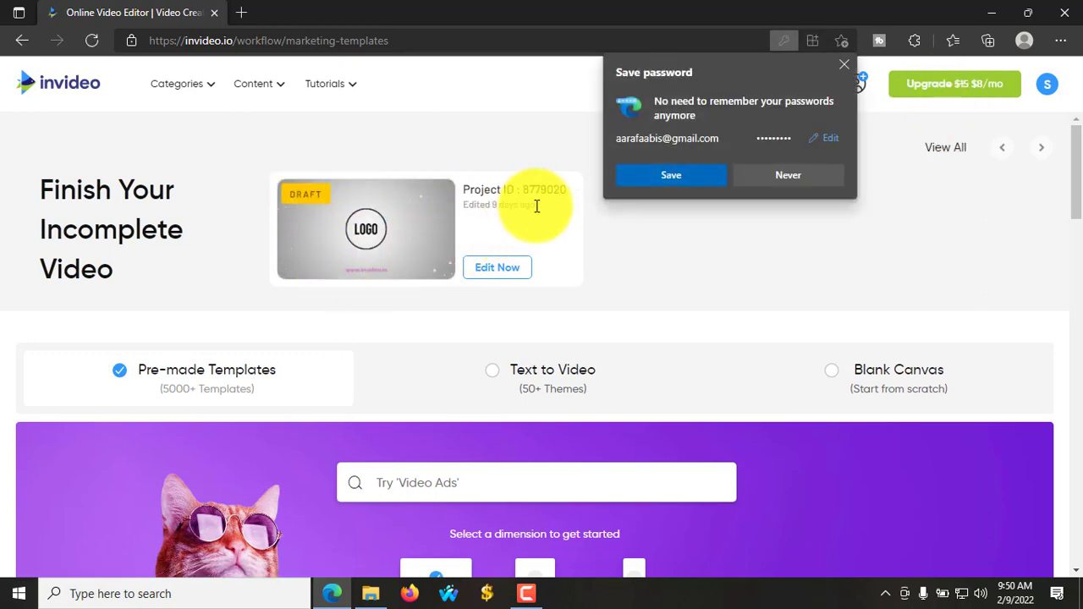
# - Save the login password in Edge and scroll the templates home page
pyautogui.click(692, 180)
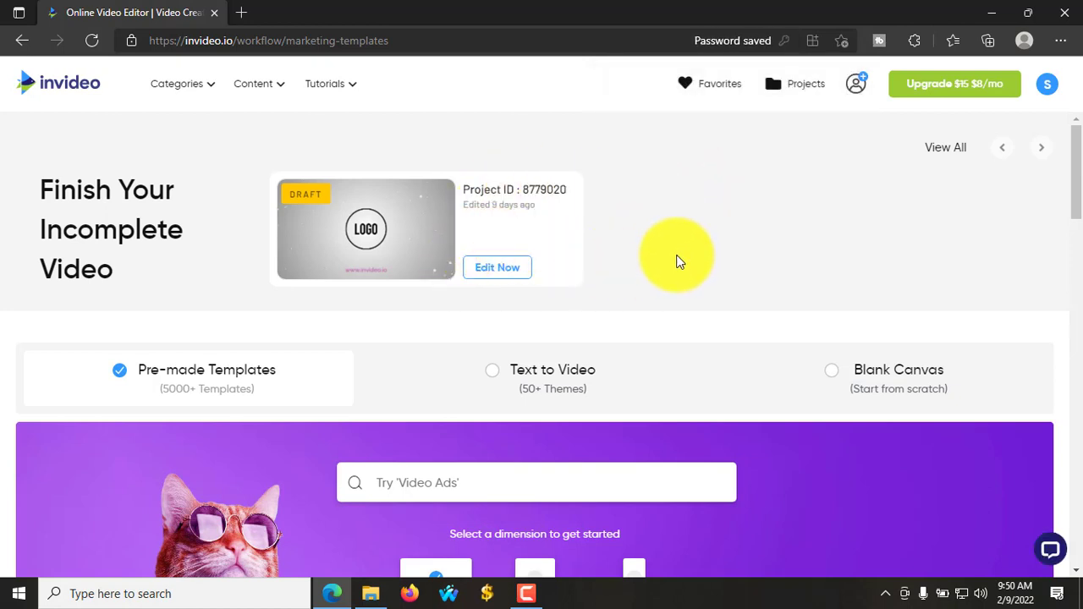
pyautogui.scroll(-3, 457, 301)
pyautogui.scroll(3, 236, 296)
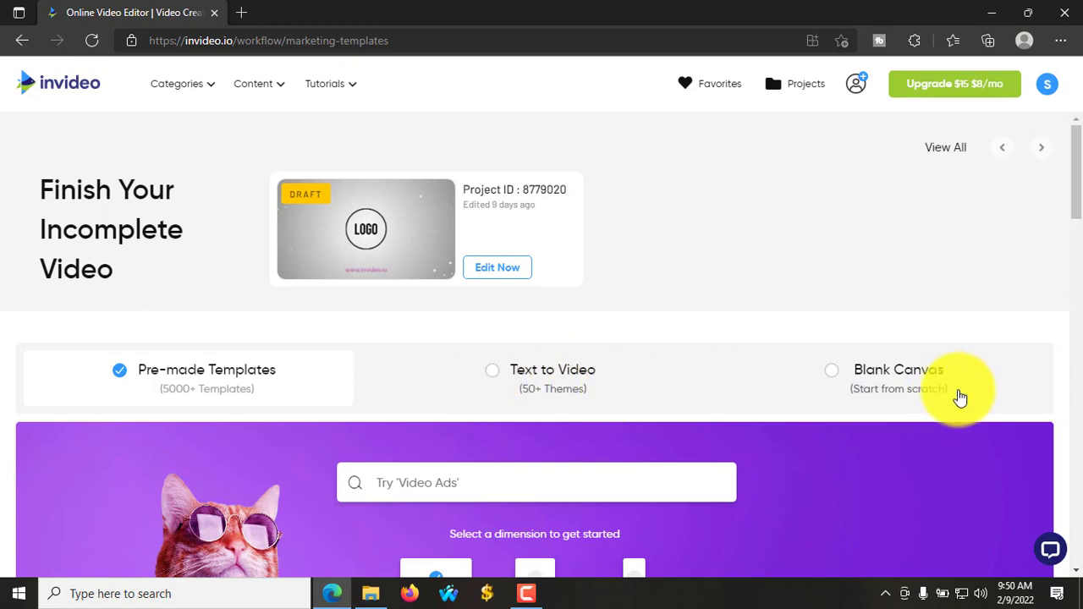
pyautogui.scroll(-2, 918, 395)
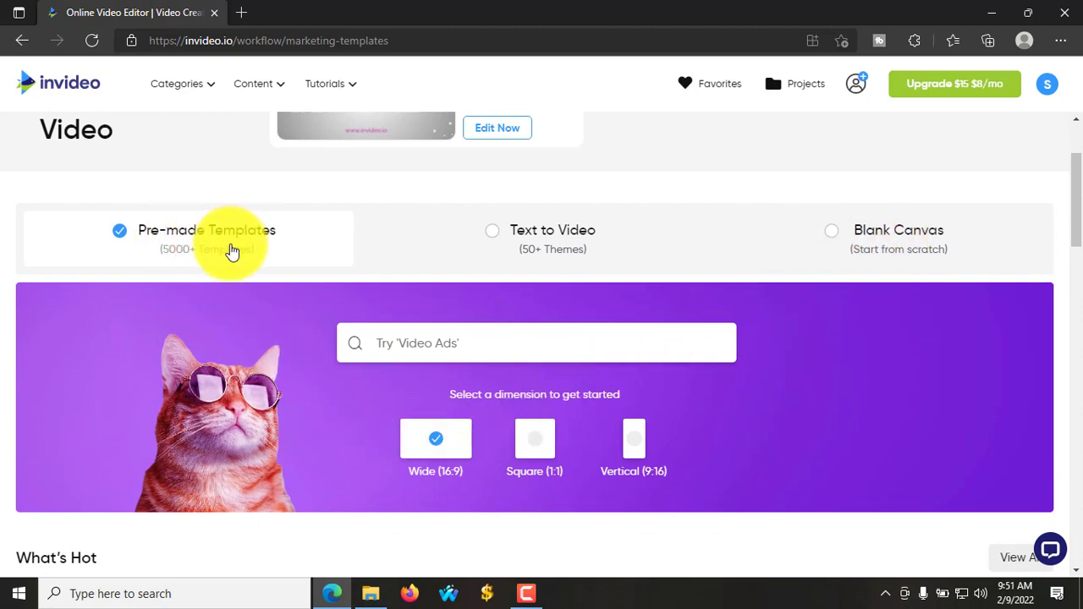
pyautogui.scroll(-2, 254, 268)
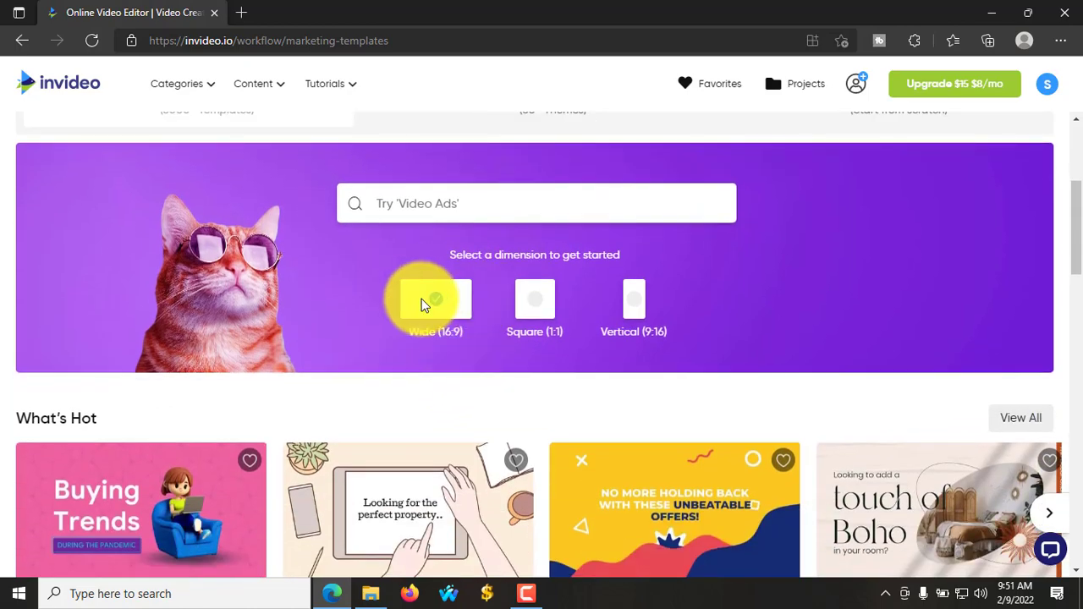
# - Compare Vertical (9:16) templates, then settle on the Wide (16:9) dimension
pyautogui.click(445, 306)
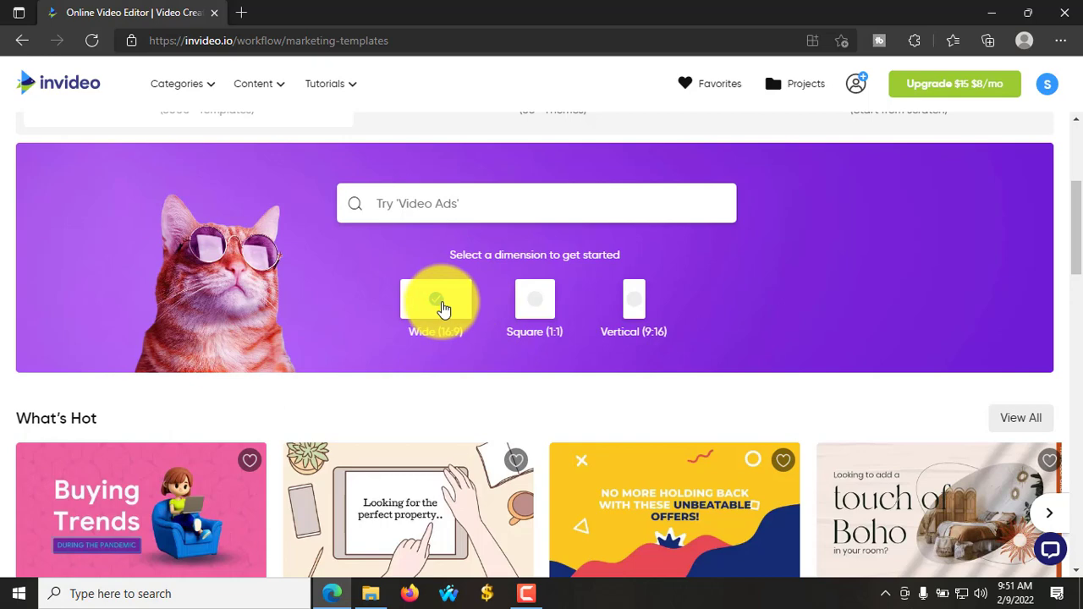
pyautogui.click(633, 308)
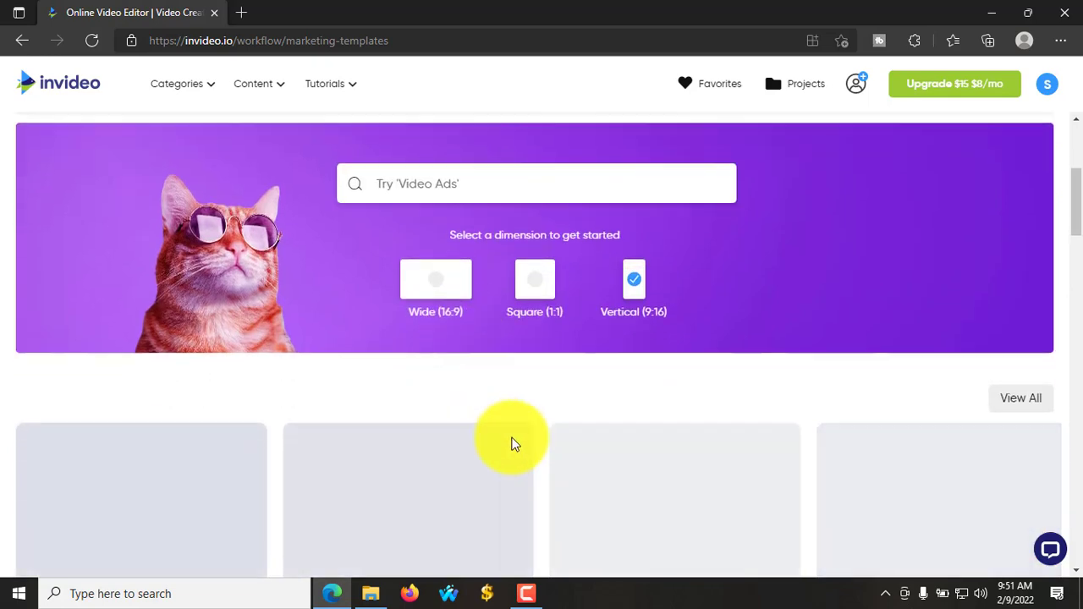
pyautogui.scroll(-1, 513, 443)
pyautogui.scroll(-5, 508, 419)
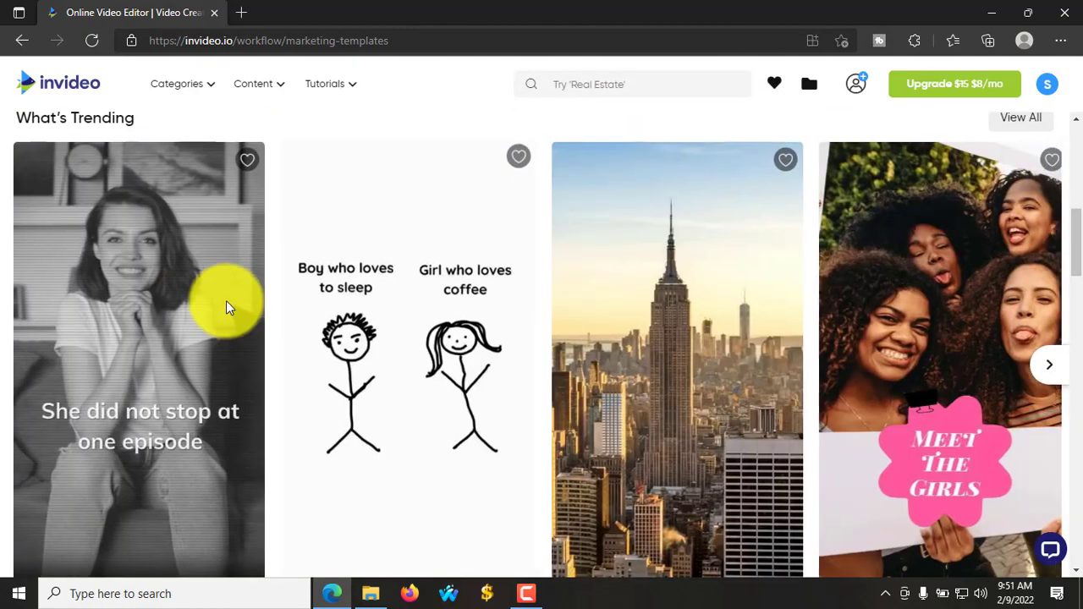
pyautogui.scroll(4, 535, 358)
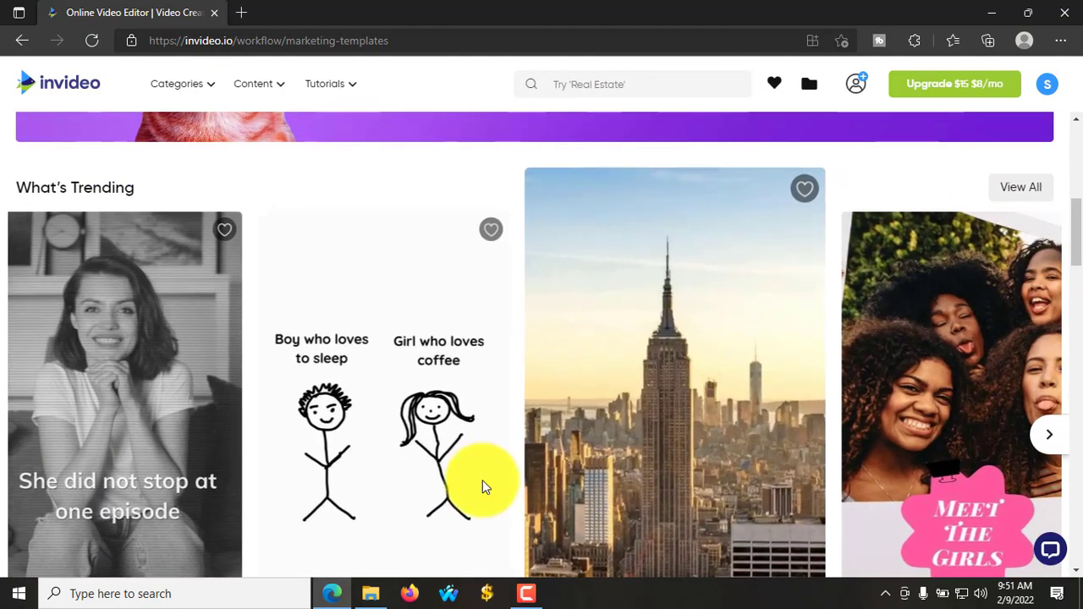
pyautogui.scroll(2, 550, 423)
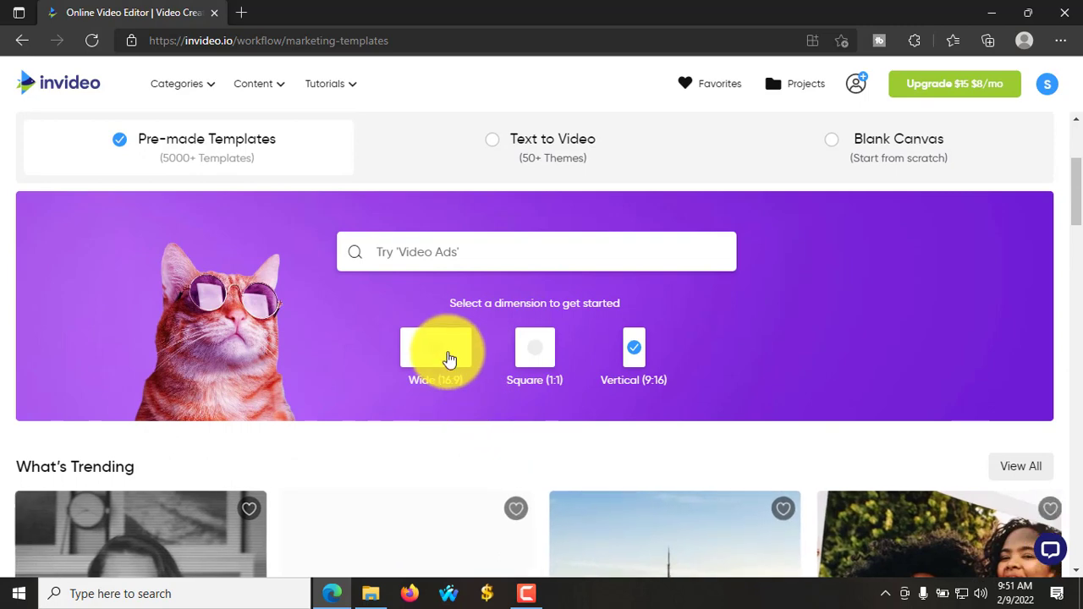
pyautogui.click(445, 357)
pyautogui.scroll(-4, 377, 435)
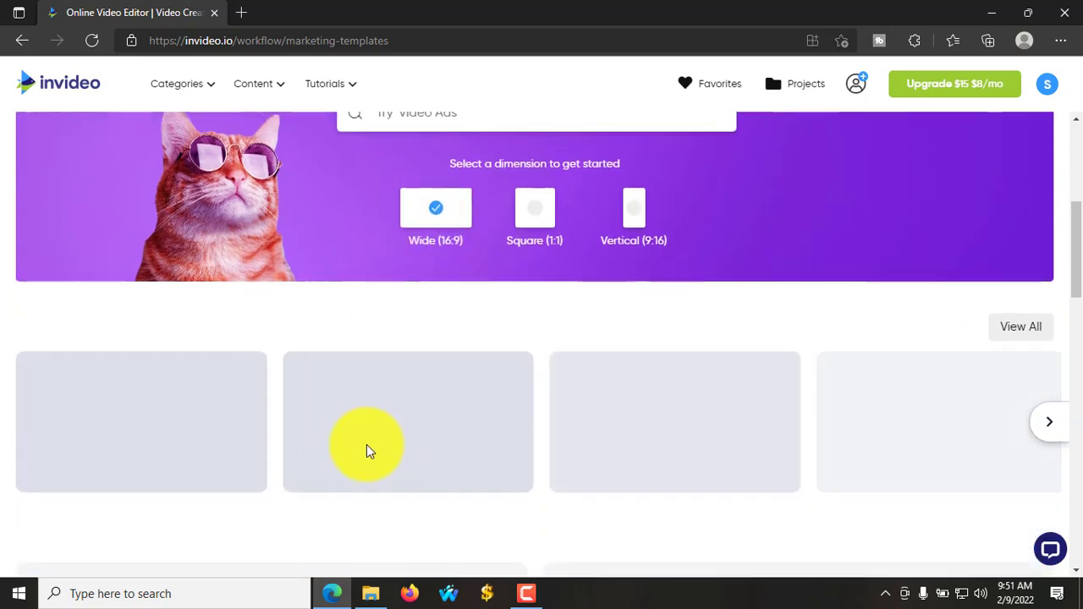
pyautogui.scroll(-1, 199, 401)
pyautogui.scroll(1, 245, 413)
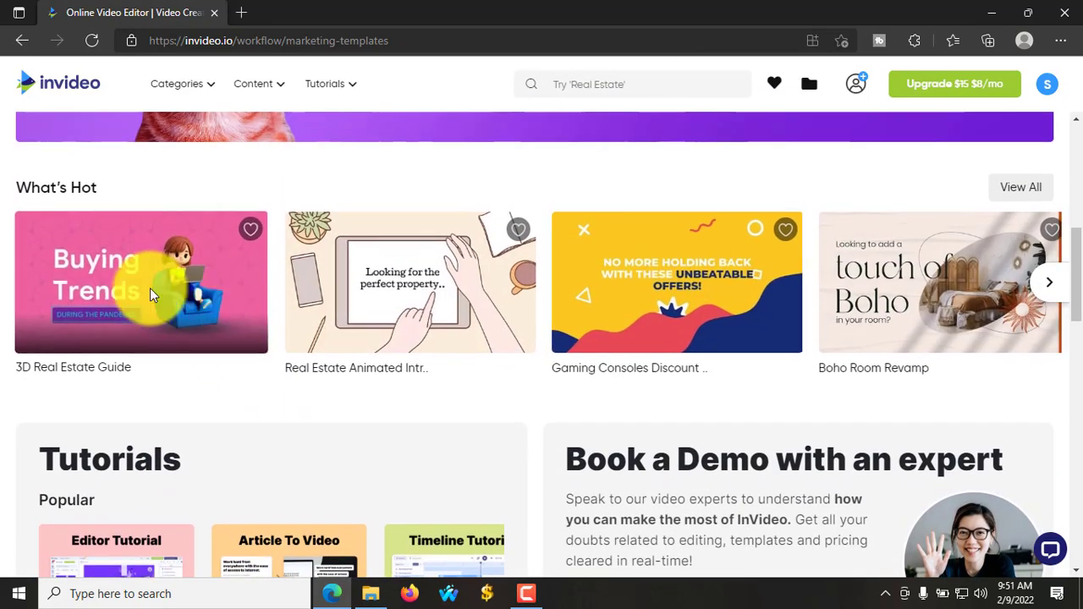
# - Open the Boho Room Revamp template's details, then view all What's Hot templates
pyautogui.moveTo(275, 273)
pyautogui.click(1018, 188)
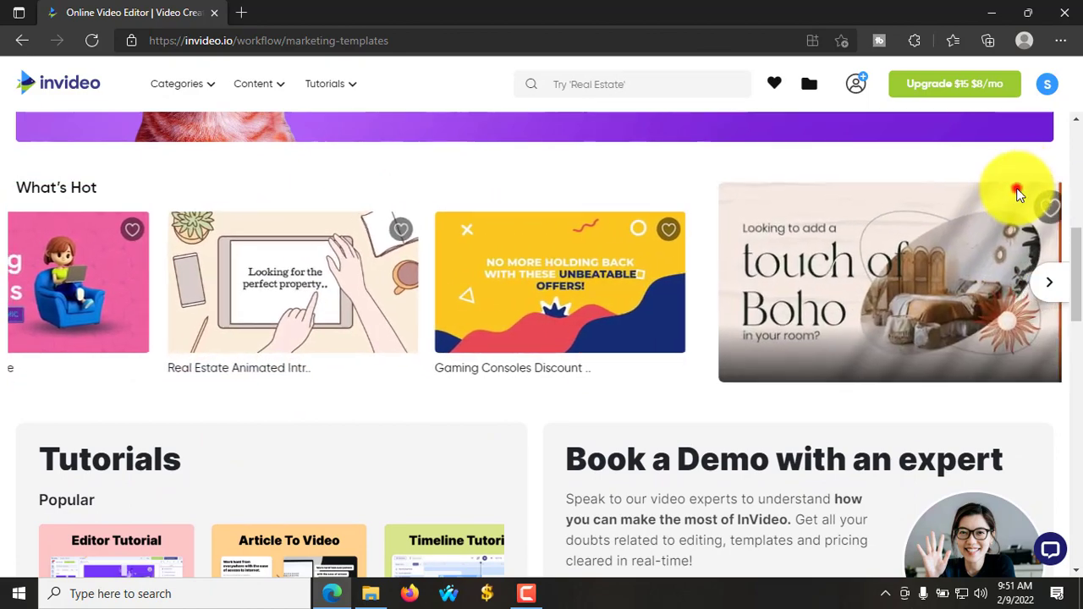
pyautogui.scroll(2, 931, 293)
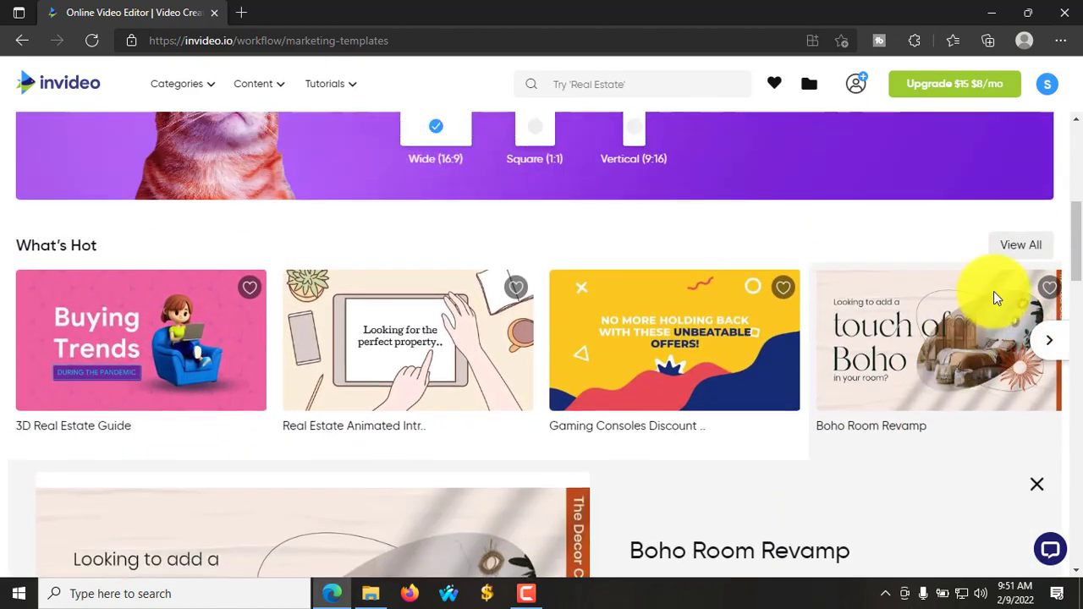
pyautogui.click(1021, 250)
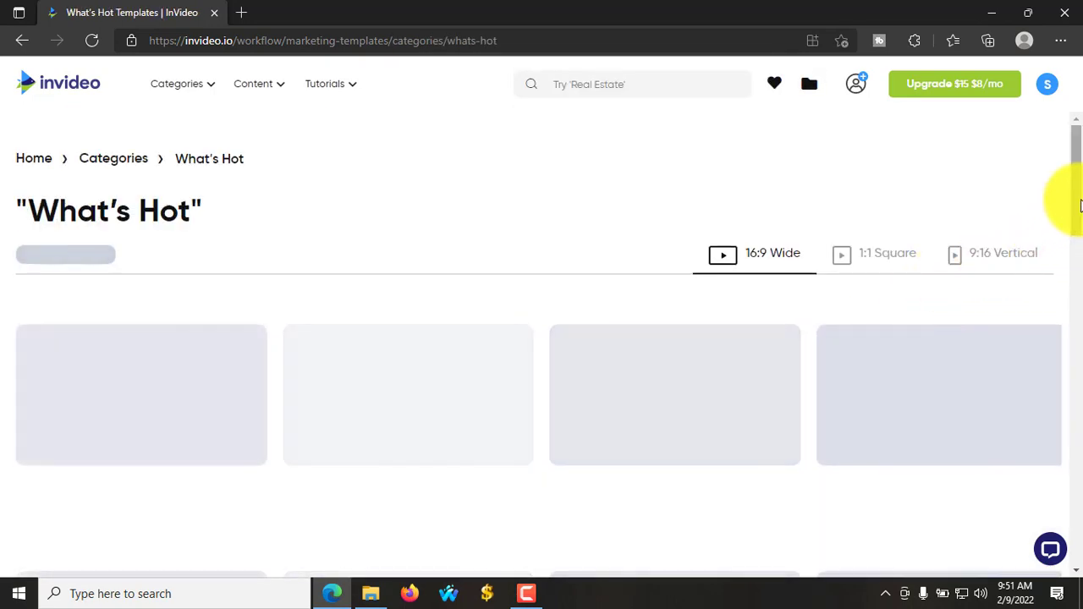
# - Scroll through the What's Hot templates page
pyautogui.moveTo(1079, 203); pyautogui.dragTo(1081, 318)
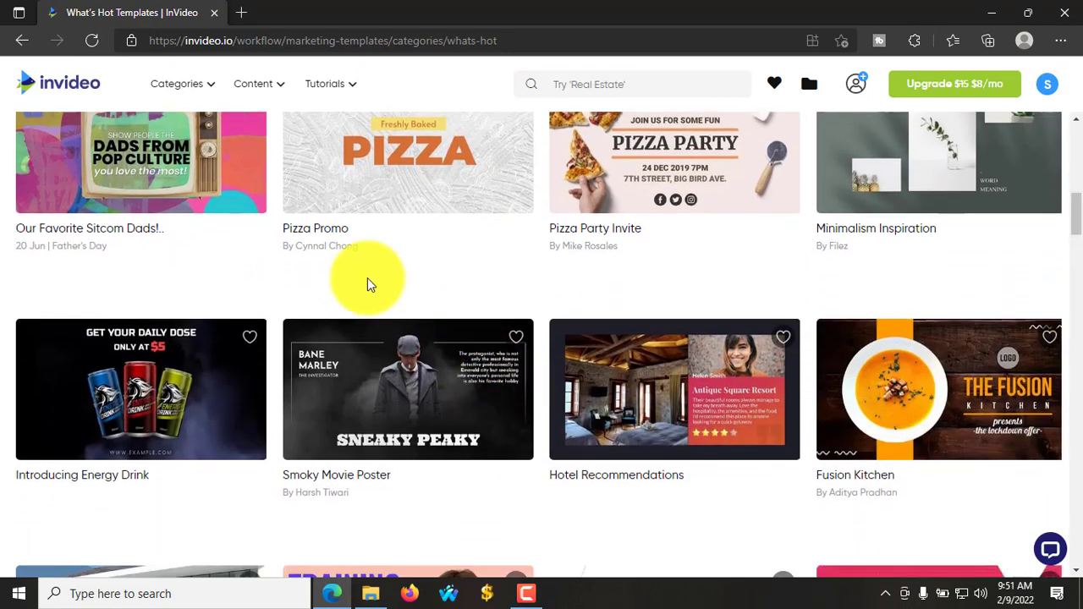
pyautogui.scroll(2, 367, 279)
pyautogui.moveTo(414, 305)
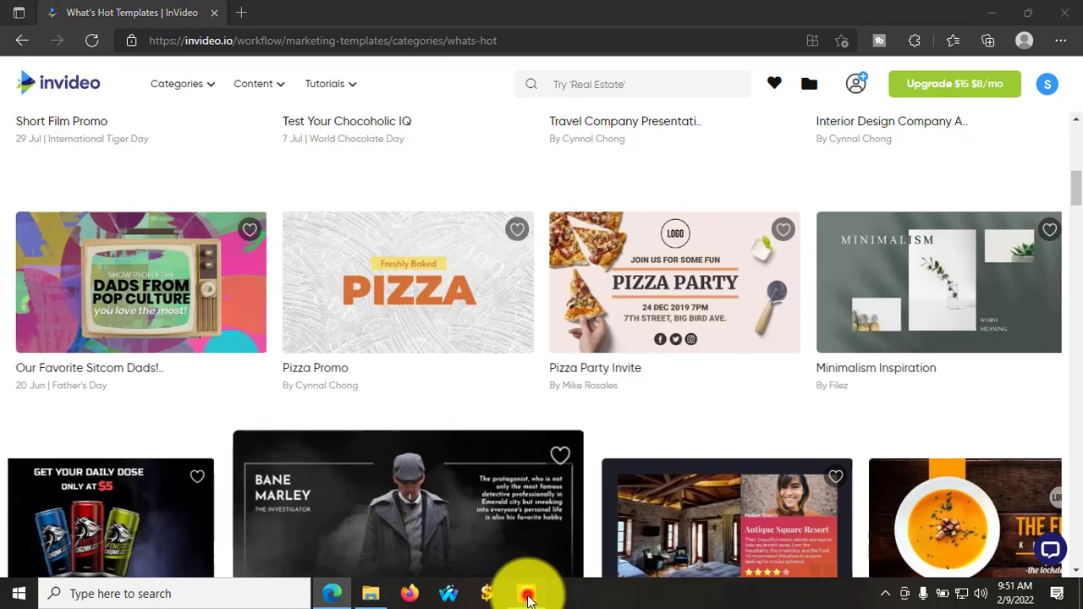
pyautogui.click(527, 594)
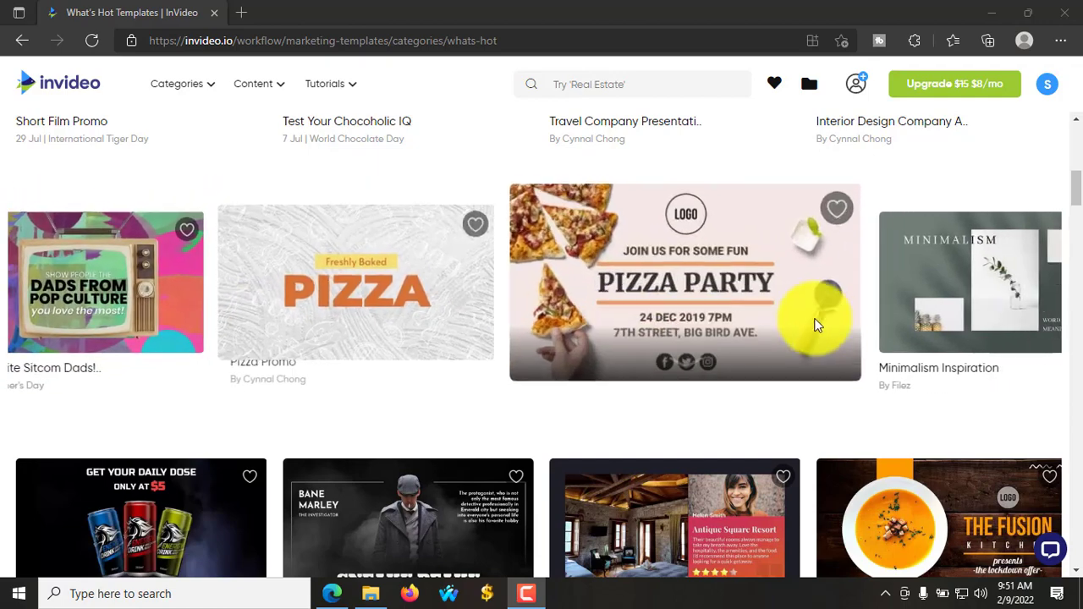
pyautogui.moveTo(906, 322)
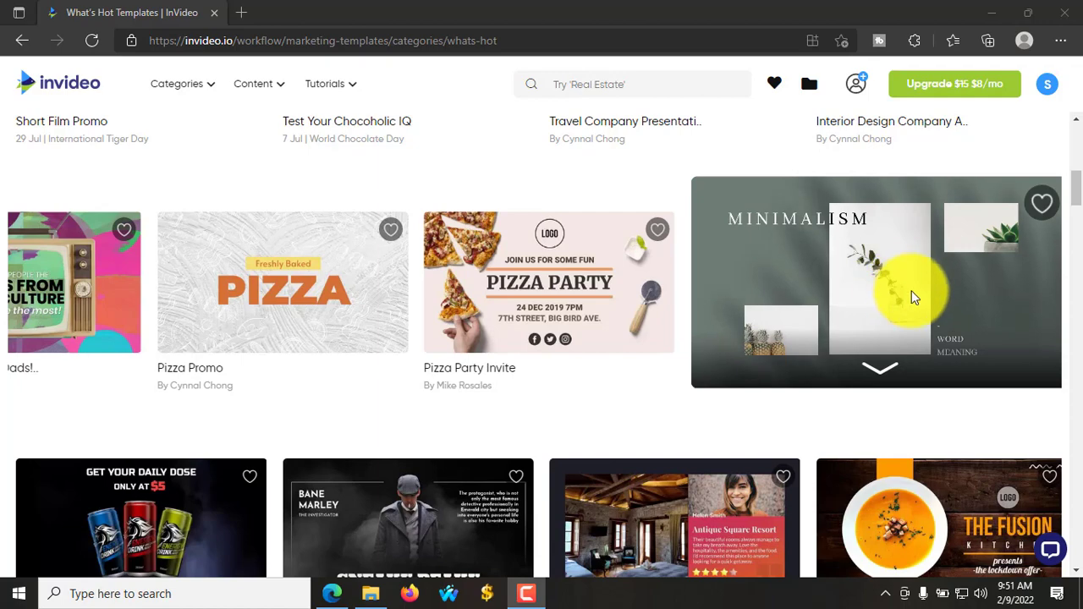
# - Watch the Minimalism Inspiration template's preview, then show the Popular Keywords search suggestions
pyautogui.click(867, 296)
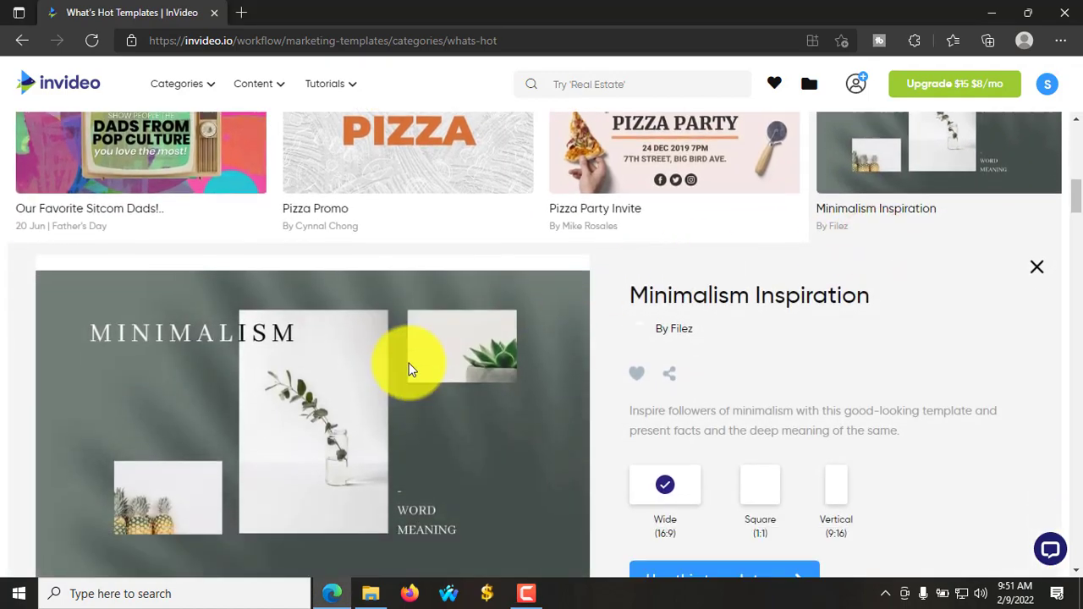
pyautogui.scroll(1, 406, 310)
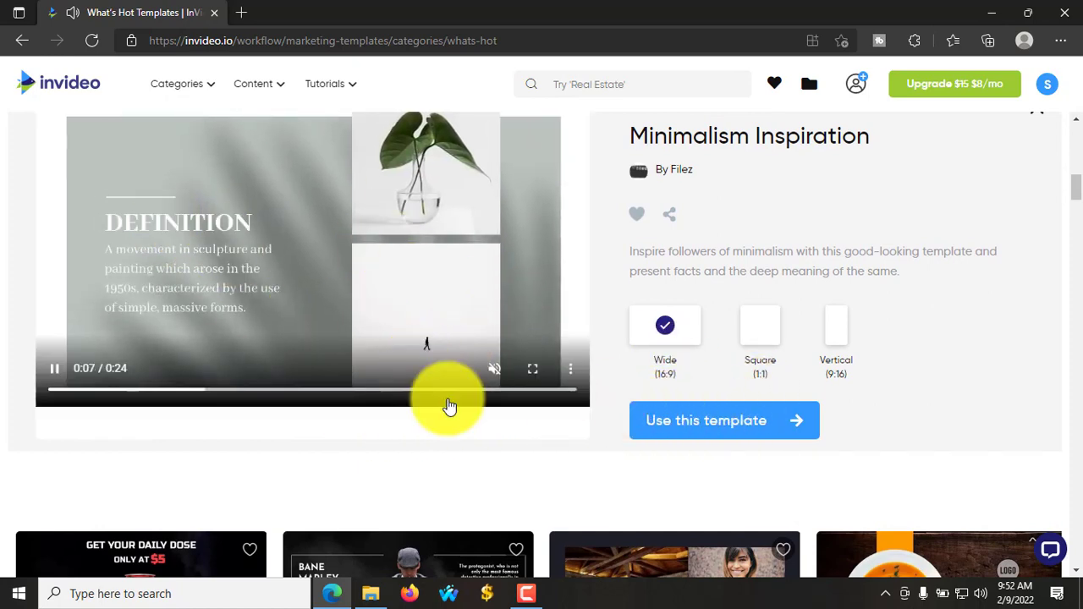
pyautogui.scroll(2, 401, 346)
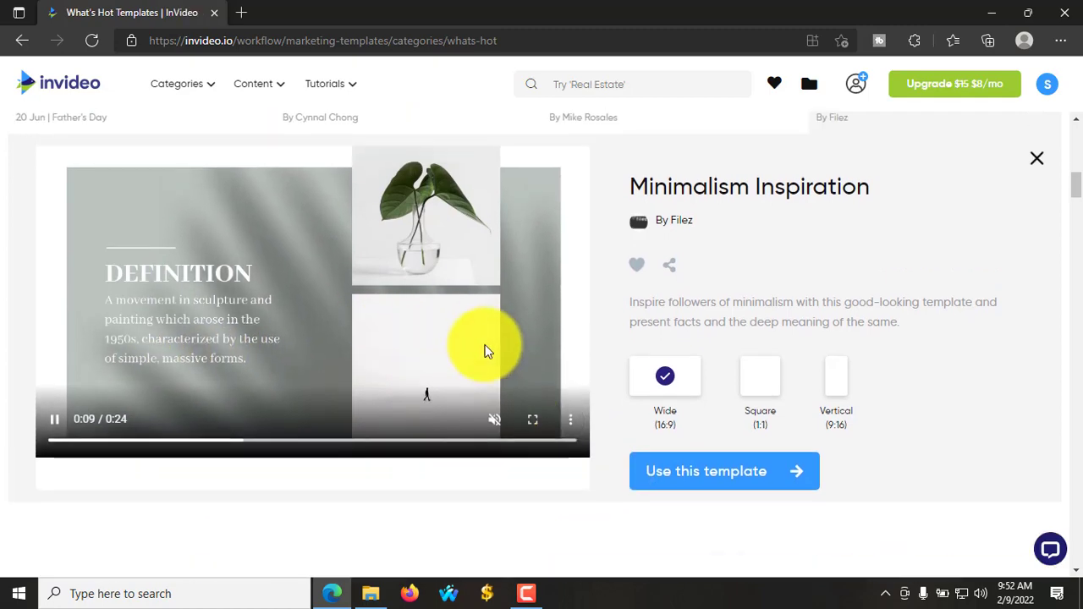
pyautogui.scroll(-1, 367, 346)
pyautogui.scroll(-1, 440, 208)
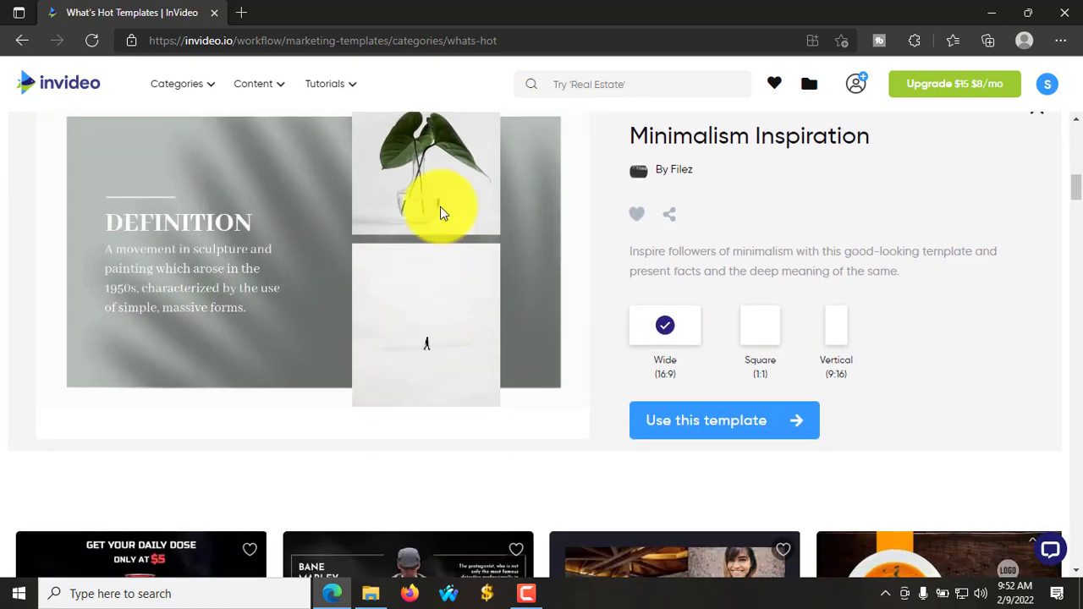
pyautogui.scroll(5, 536, 212)
pyautogui.click(595, 88)
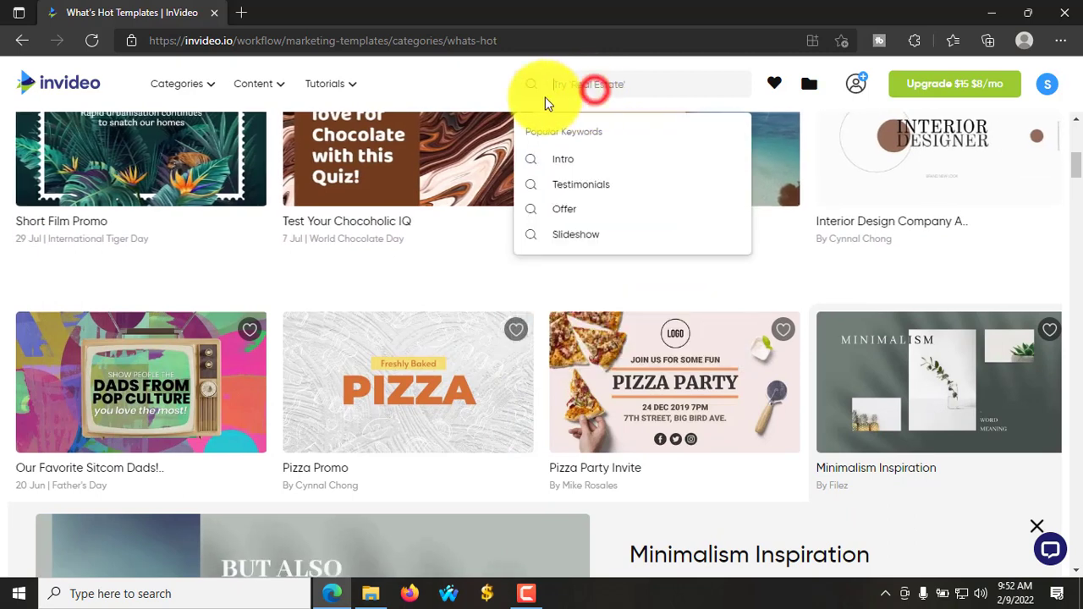
# - Search templates for 'intro' and look at the Sparkle Intro template
pyautogui.click(572, 158)
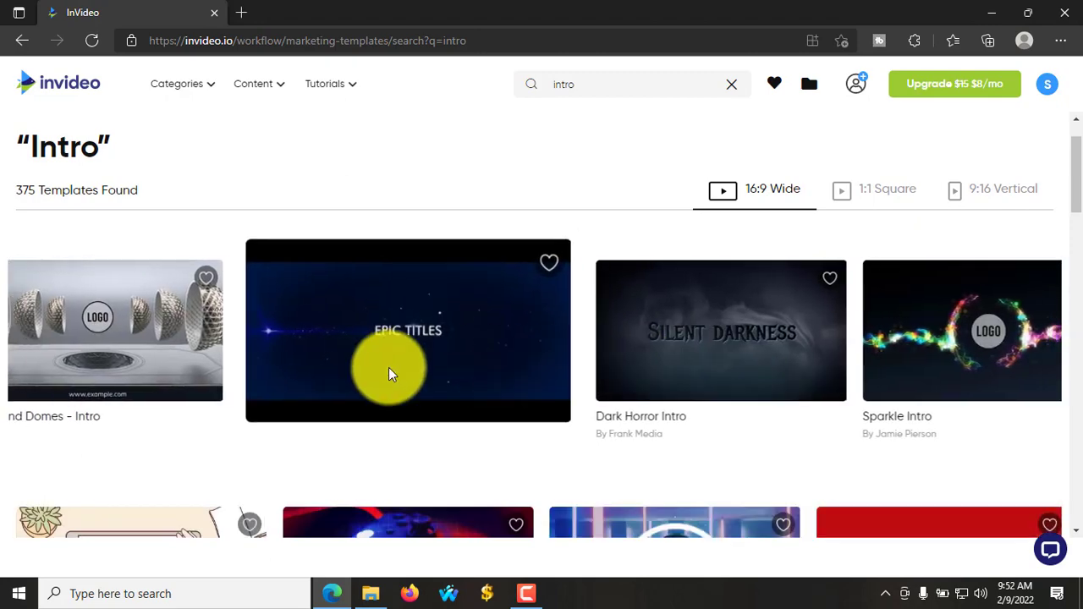
pyautogui.scroll(-1, 846, 379)
pyautogui.scroll(-1, 838, 395)
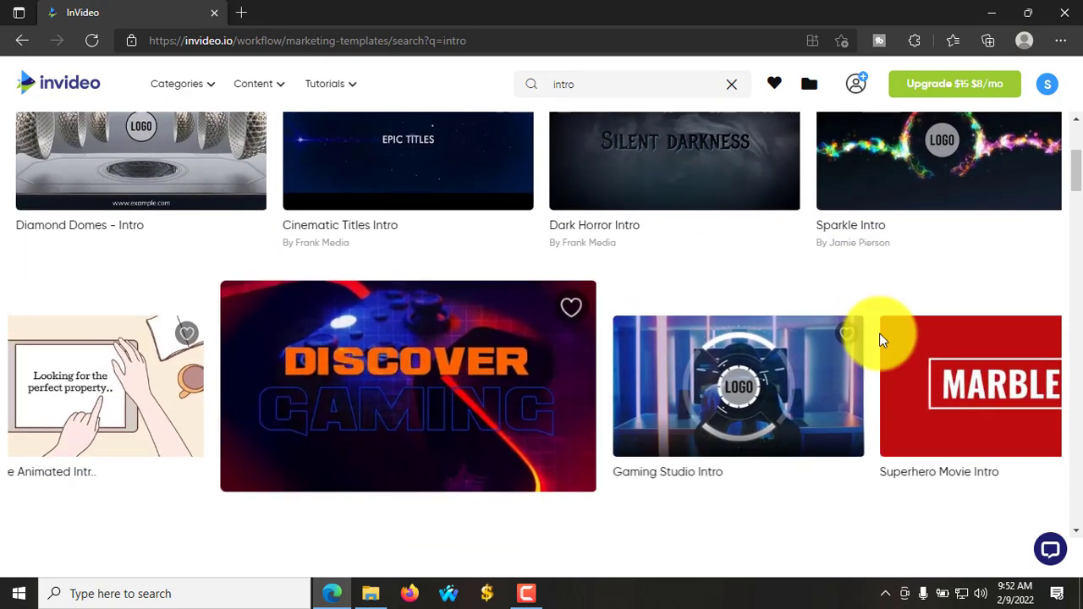
pyautogui.scroll(1, 879, 333)
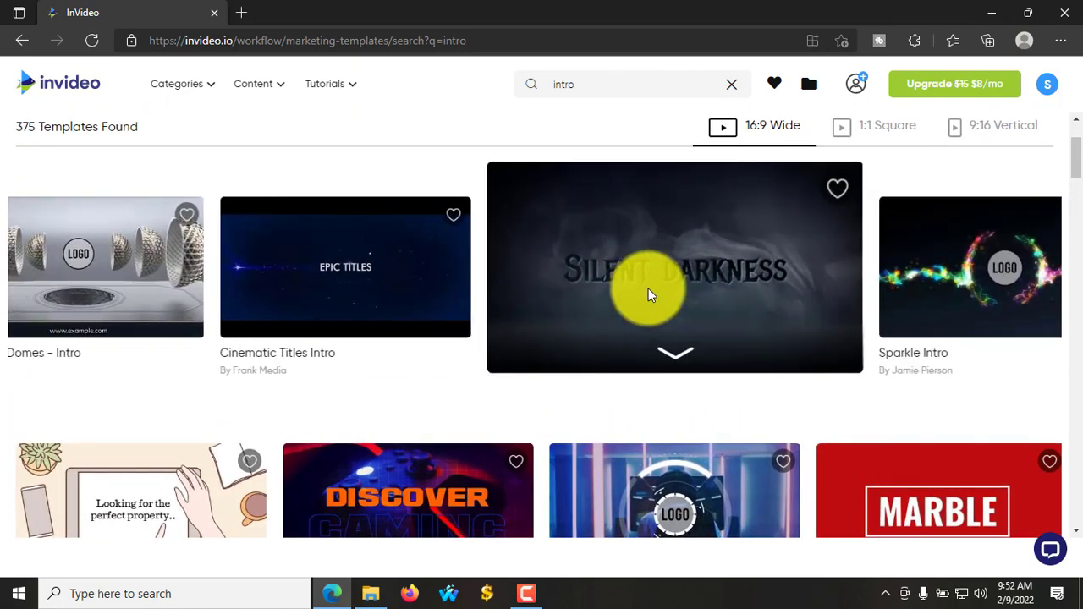
pyautogui.click(899, 280)
pyautogui.scroll(-4, 245, 349)
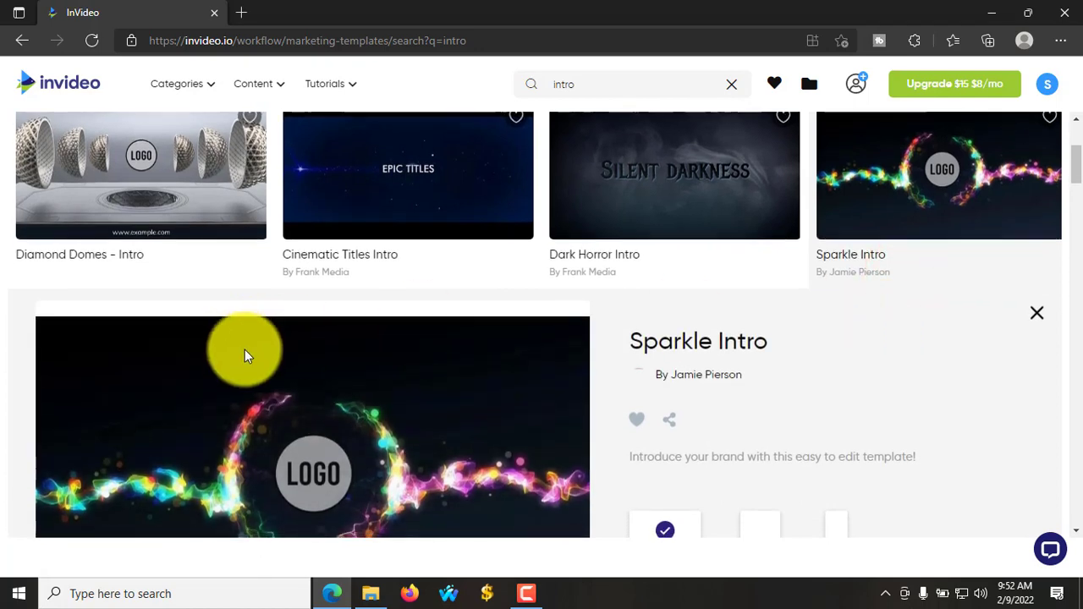
pyautogui.scroll(5, 312, 380)
# - Start a Wide (16:9) project from the Dark Horror Intro template
pyautogui.click(630, 251)
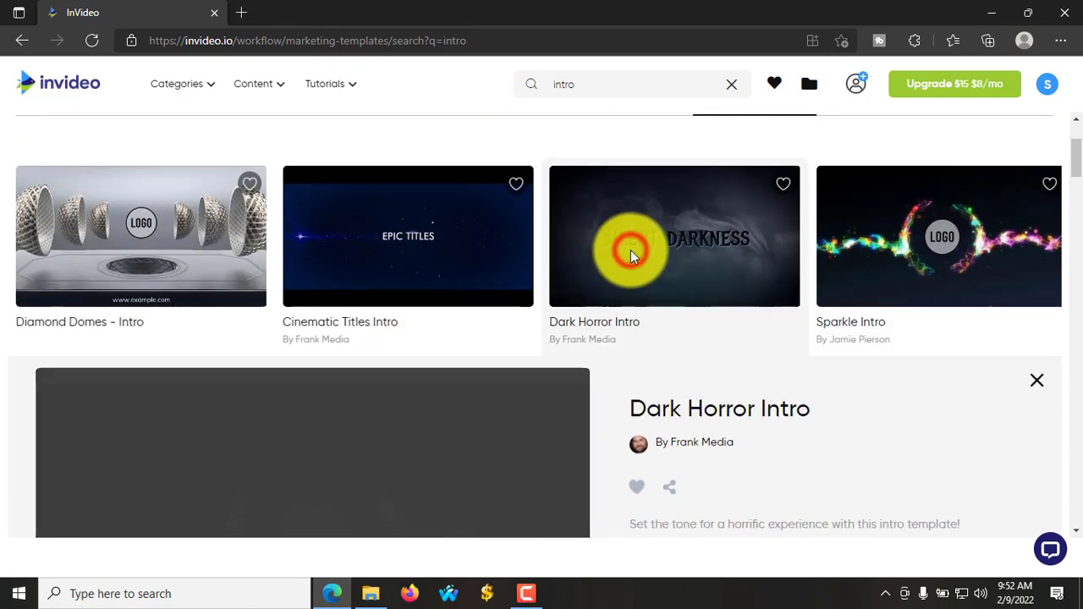
pyautogui.scroll(-3, 634, 242)
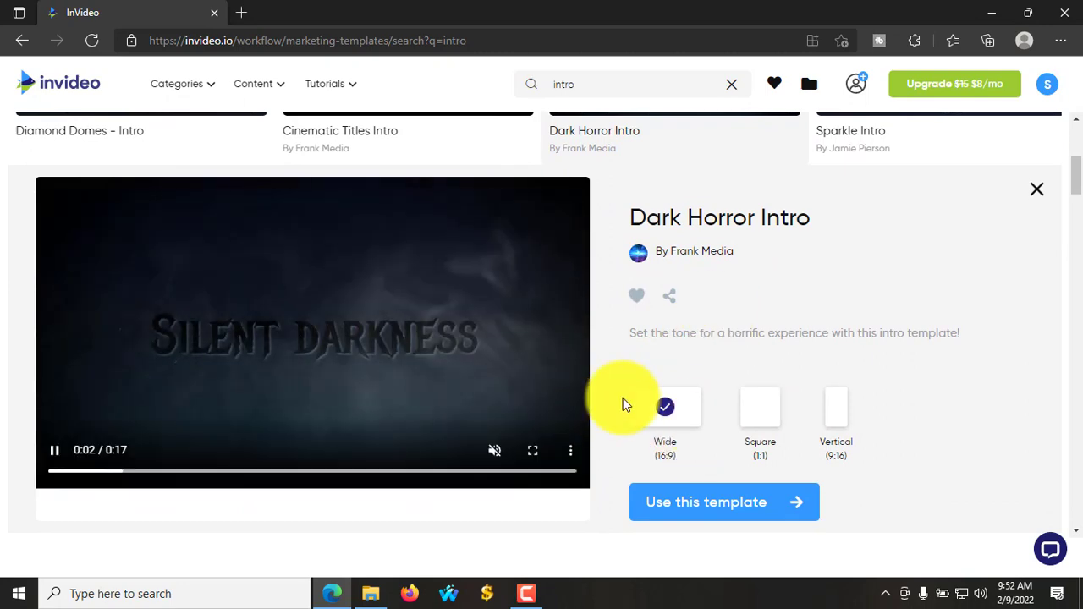
pyautogui.scroll(-1, 675, 406)
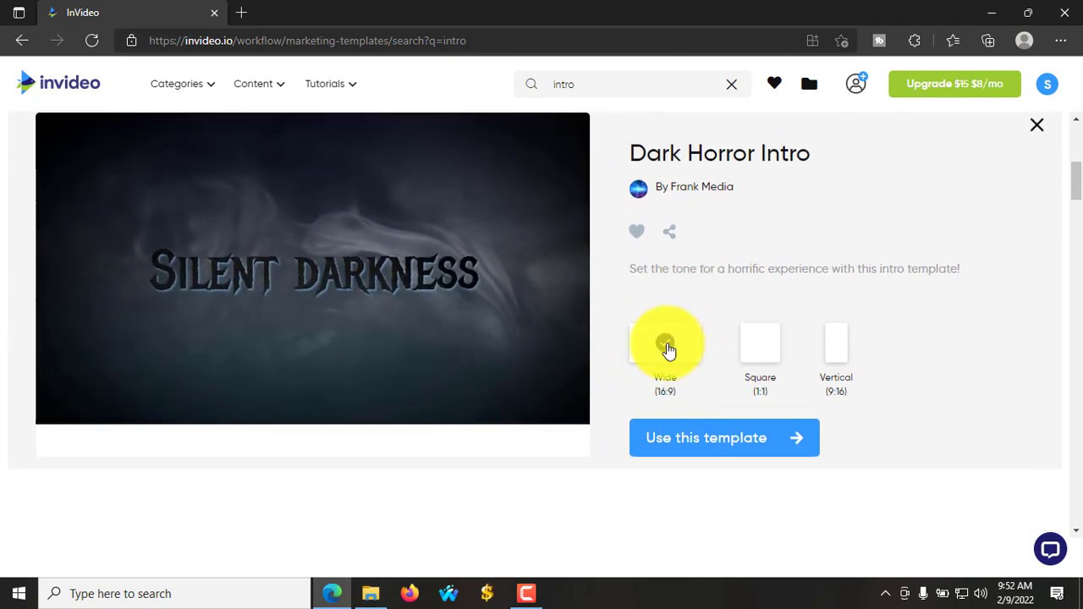
pyautogui.click(684, 440)
pyautogui.scroll(-1, 696, 445)
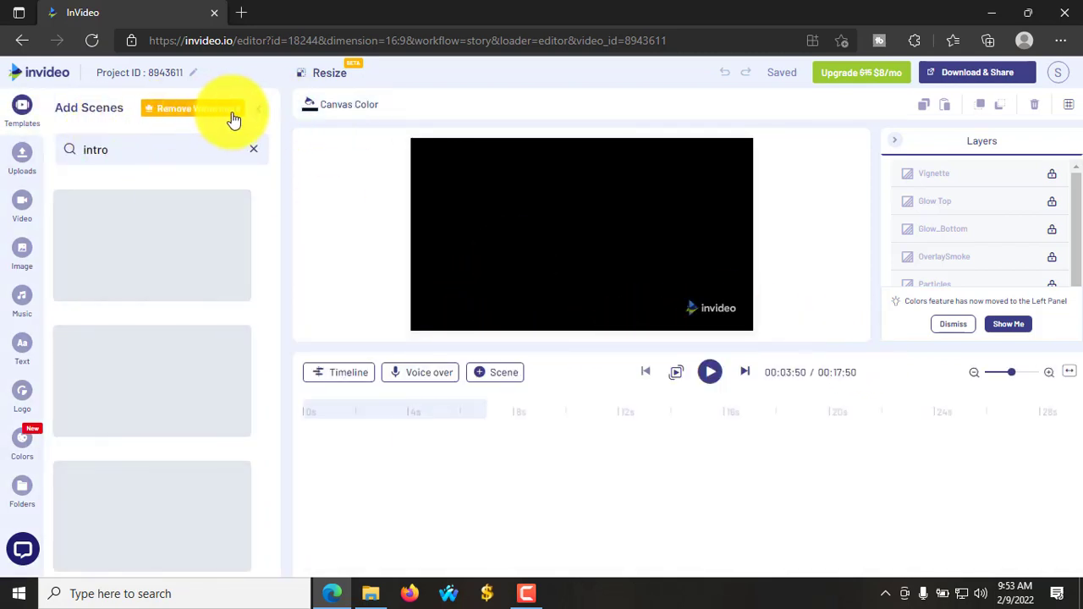
# - Hide the scene-adding panel and dismiss the watermark-removal upgrade offer
pyautogui.click(255, 114)
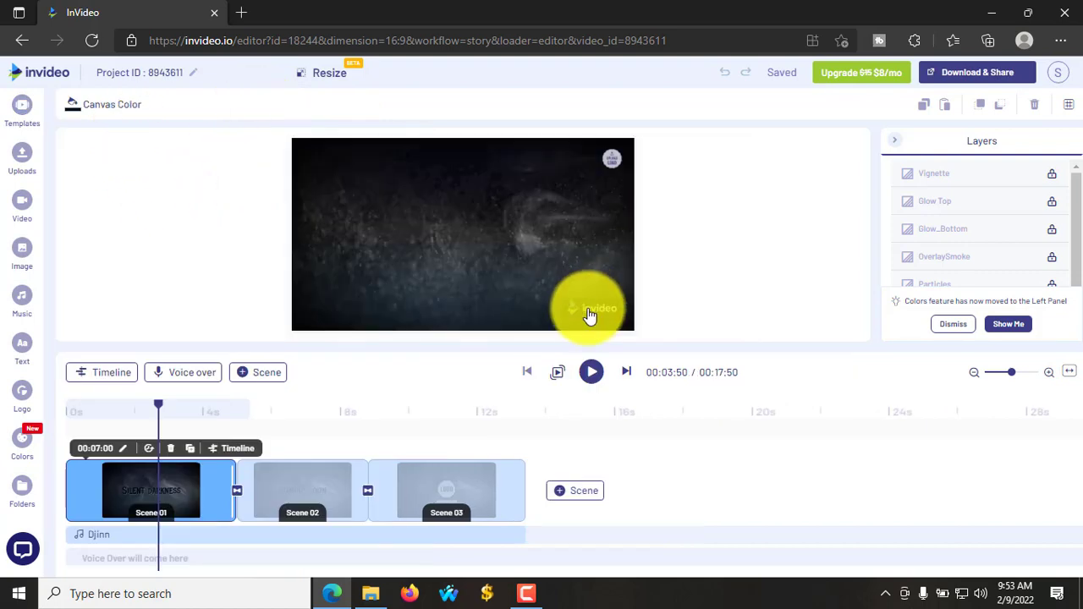
pyautogui.click(587, 316)
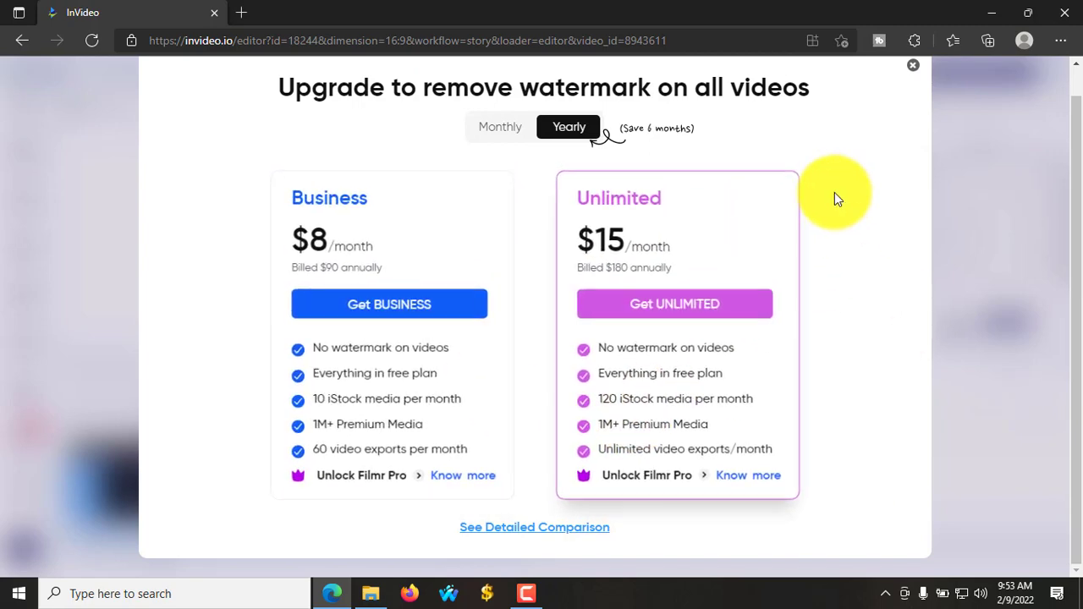
pyautogui.scroll(1, 834, 199)
pyautogui.click(911, 95)
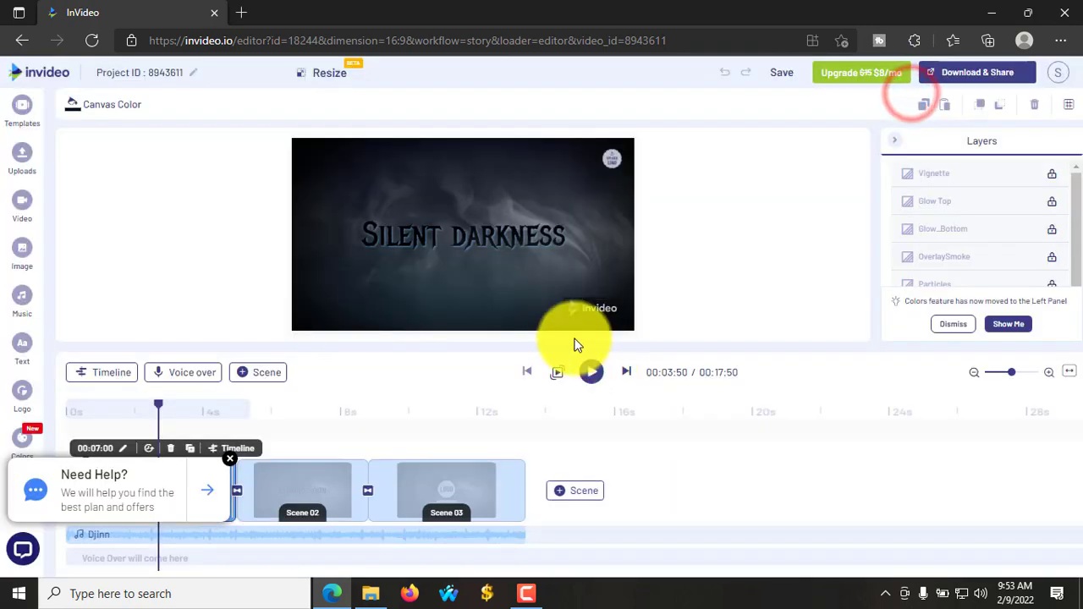
# - Retitle 'Silent darkness' to 'Online' plus the channel owner's name, widened onto one line
pyautogui.click(228, 461)
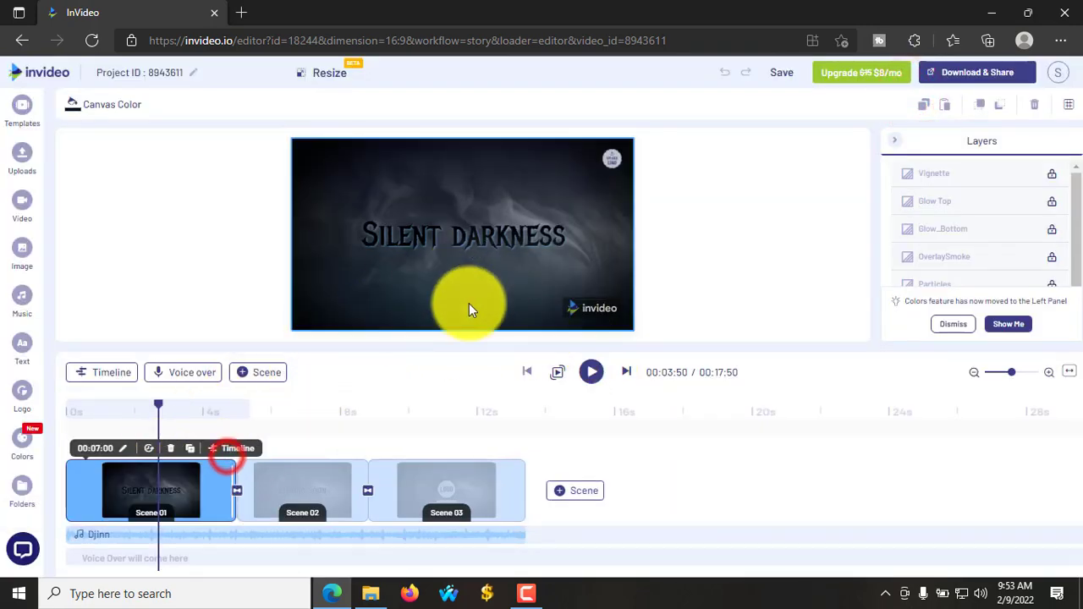
pyautogui.click(531, 239)
pyautogui.moveTo(575, 237); pyautogui.dragTo(375, 237)
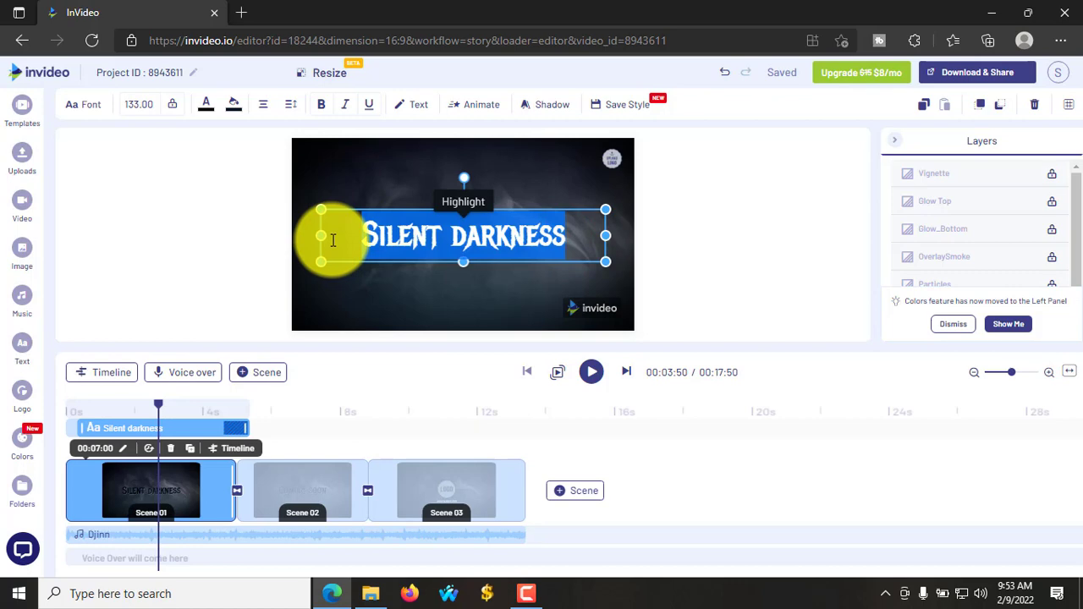
pyautogui.write('Online S')
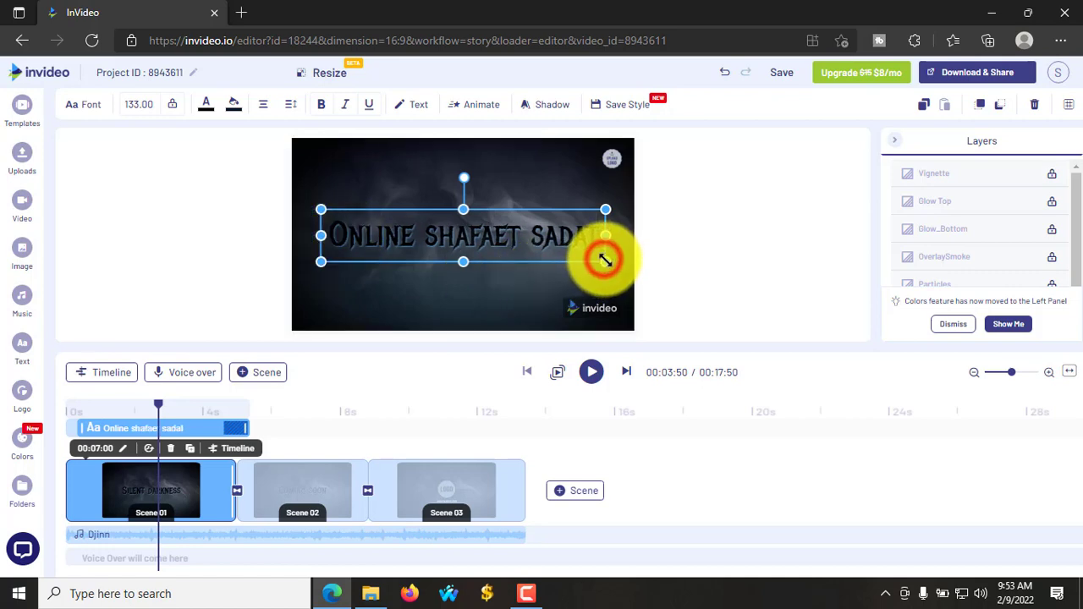
pyautogui.moveTo(605, 261)
pyautogui.mouseDown()
pyautogui.moveTo(571, 255)
pyautogui.moveTo(583, 258)
pyautogui.mouseUp()
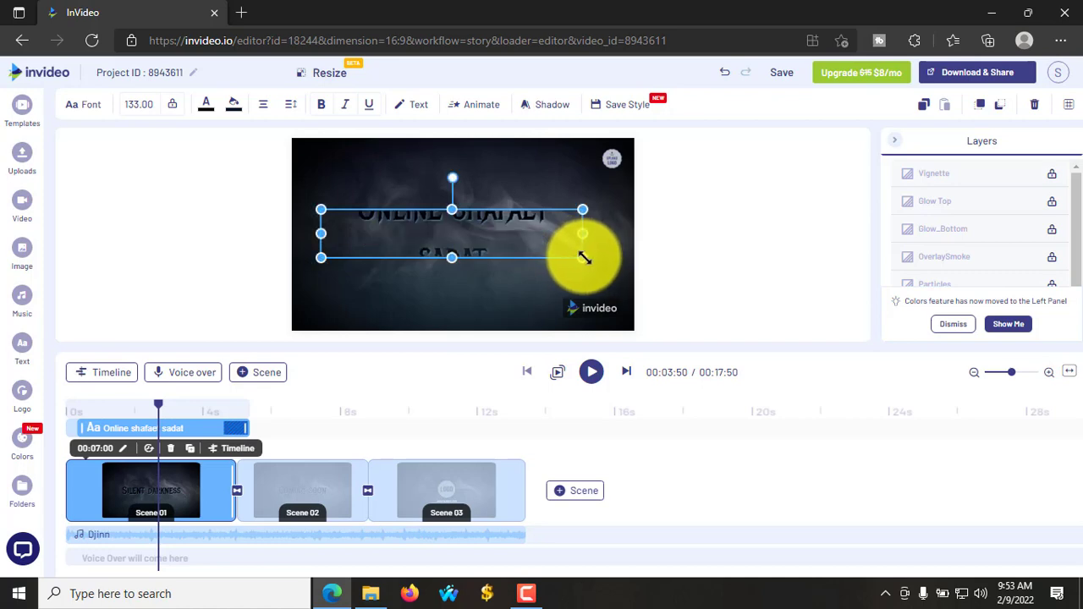
pyautogui.moveTo(584, 255); pyautogui.dragTo(615, 276)
pyautogui.click(465, 212)
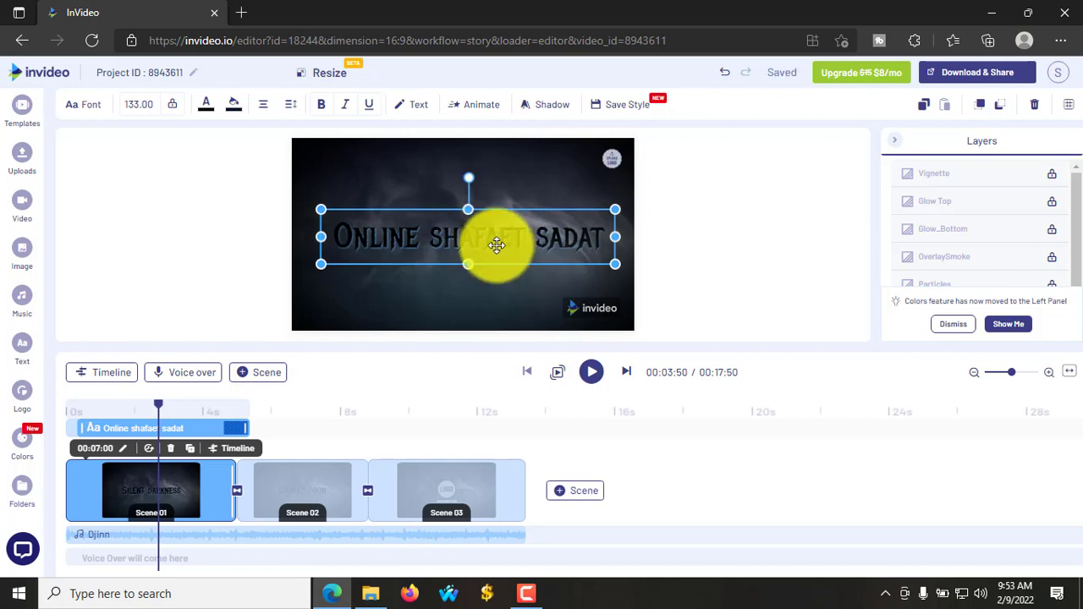
# - Shrink the title font from 133 to 100 and centre the narrowed title box horizontally
pyautogui.doubleClick(136, 104)
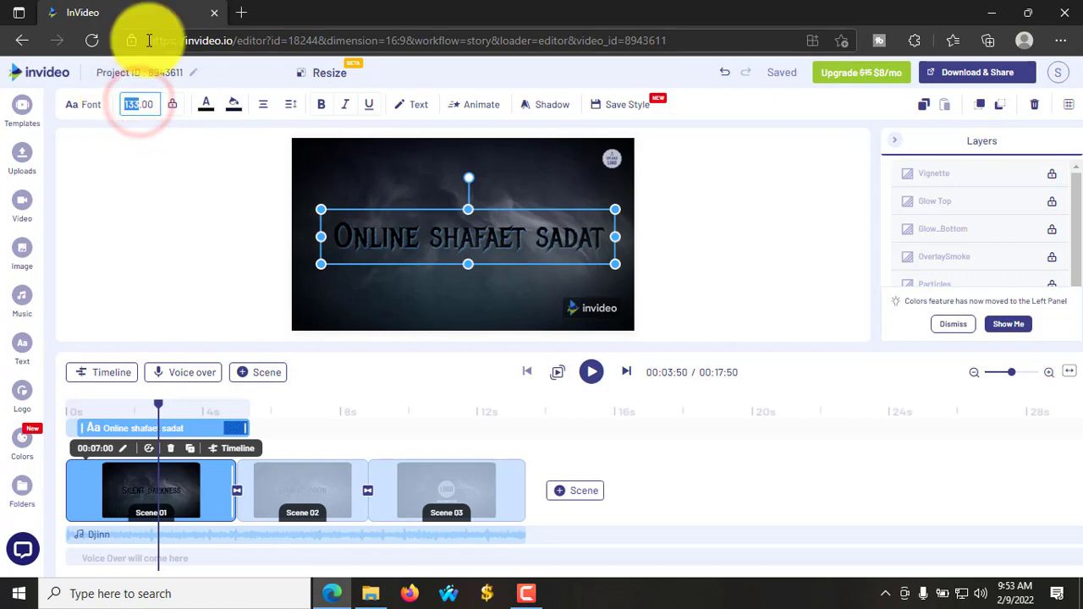
pyautogui.write('100')
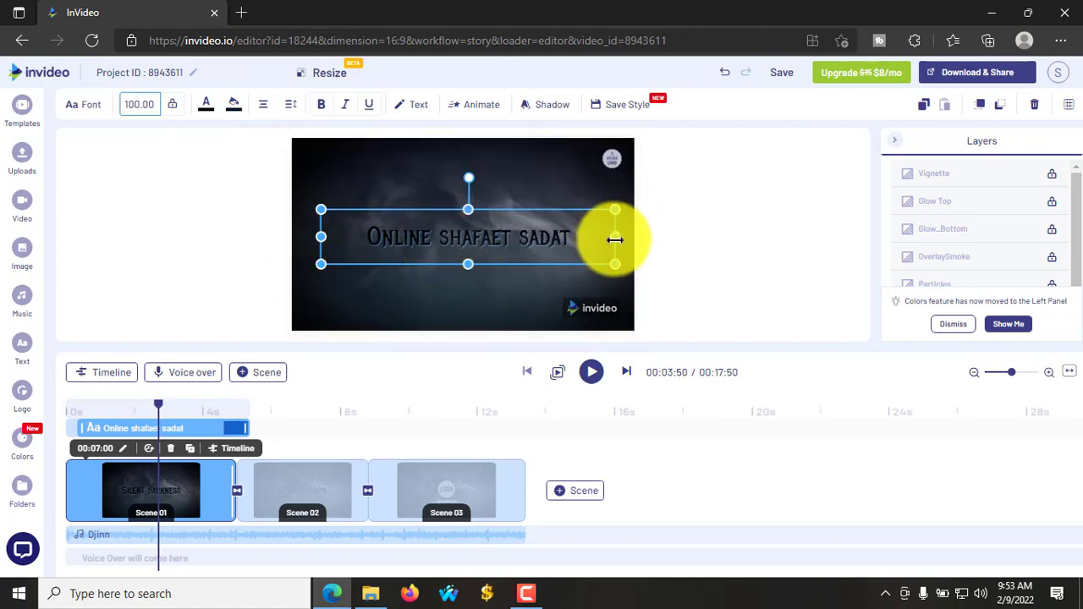
pyautogui.moveTo(614, 238); pyautogui.dragTo(587, 237)
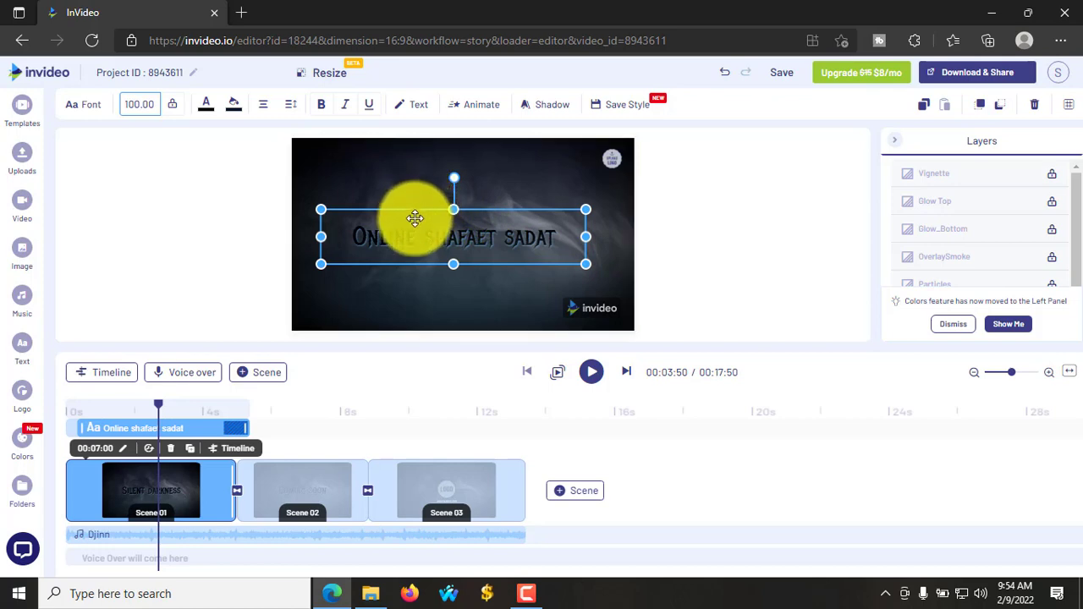
pyautogui.moveTo(416, 219); pyautogui.dragTo(427, 219)
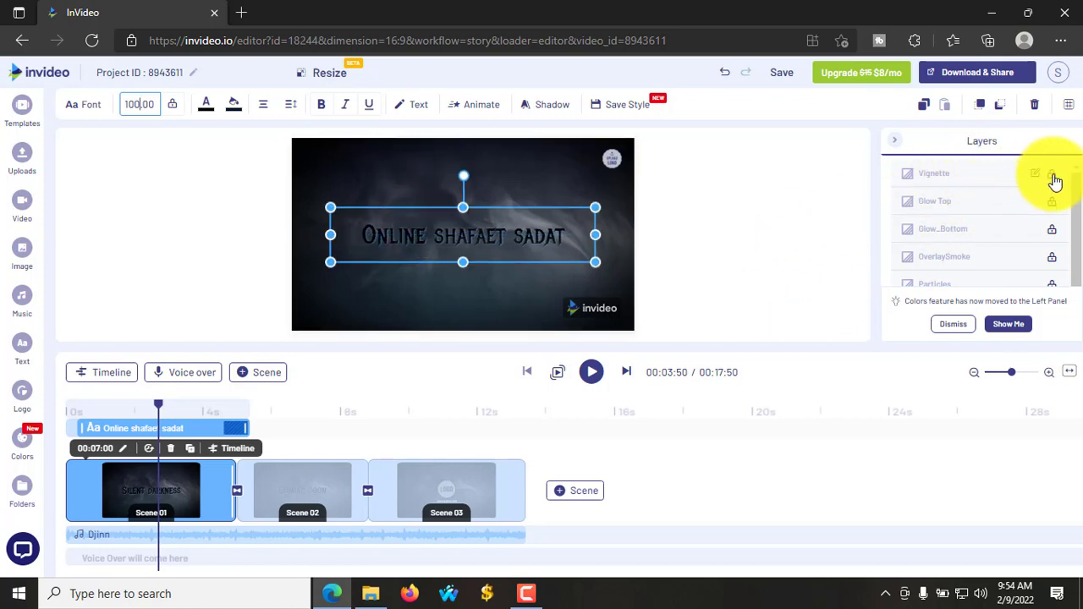
# - Select and then deselect the first scene's Vignette layer
pyautogui.scroll(-1, 986, 208)
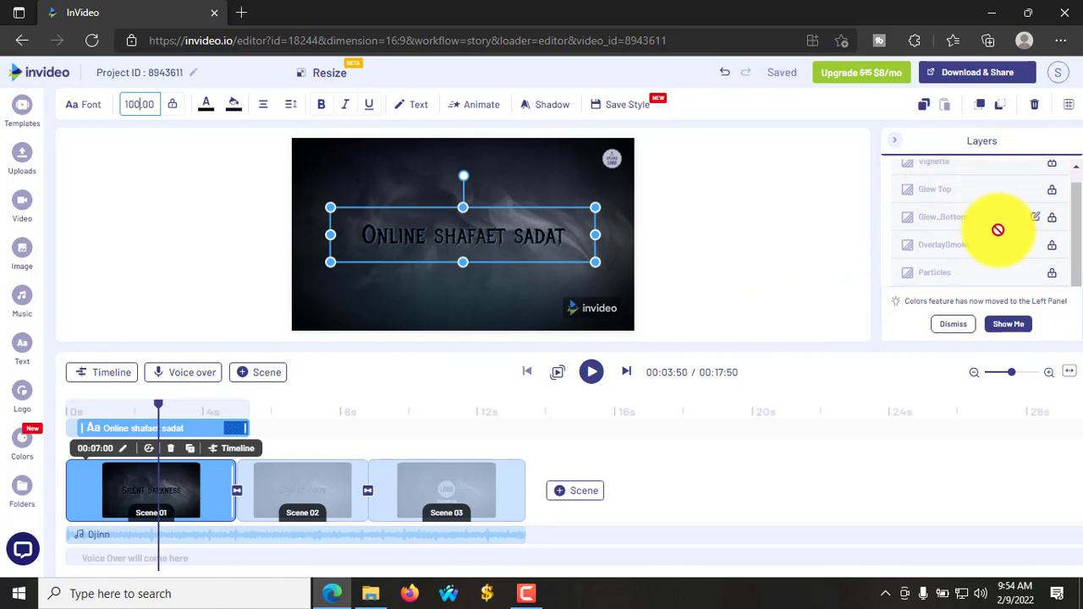
pyautogui.scroll(1, 1034, 188)
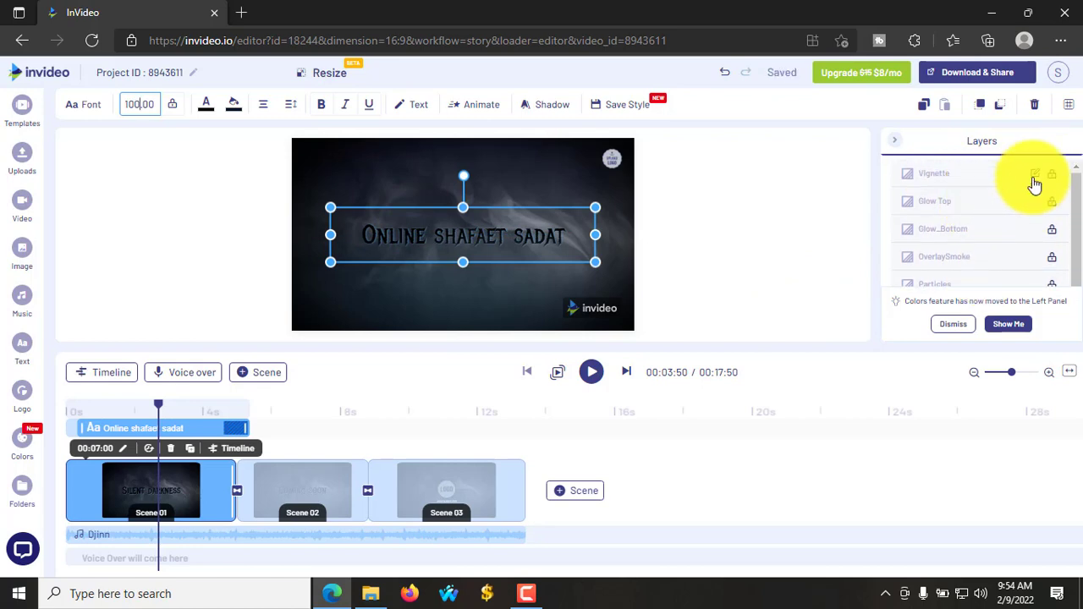
pyautogui.click(1051, 180)
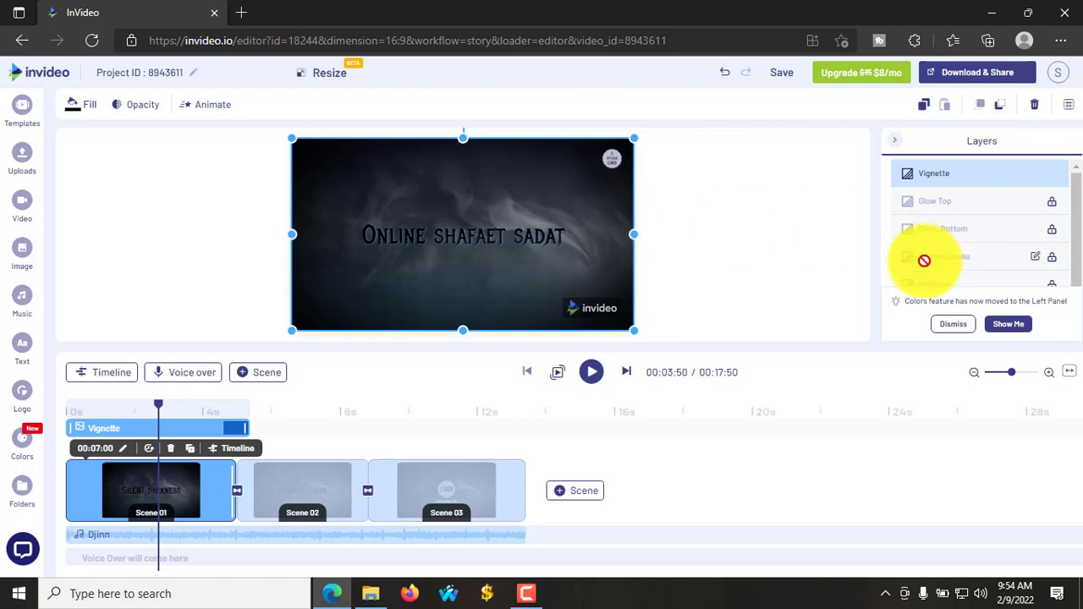
pyautogui.click(1049, 178)
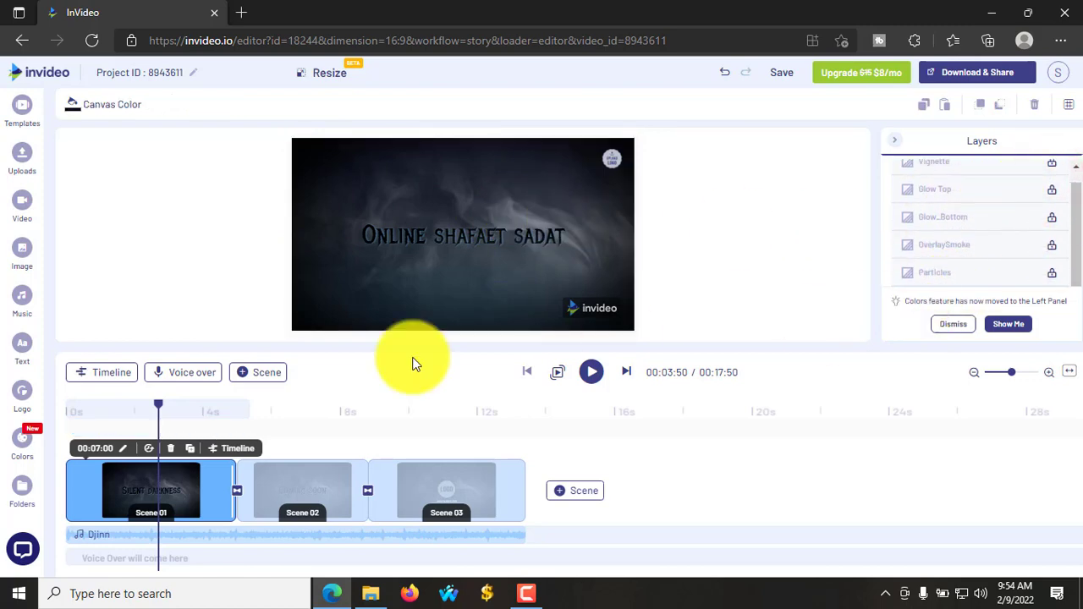
# - Delete the top-right logo placeholder using 'Remove from all scenes'
pyautogui.click(618, 153)
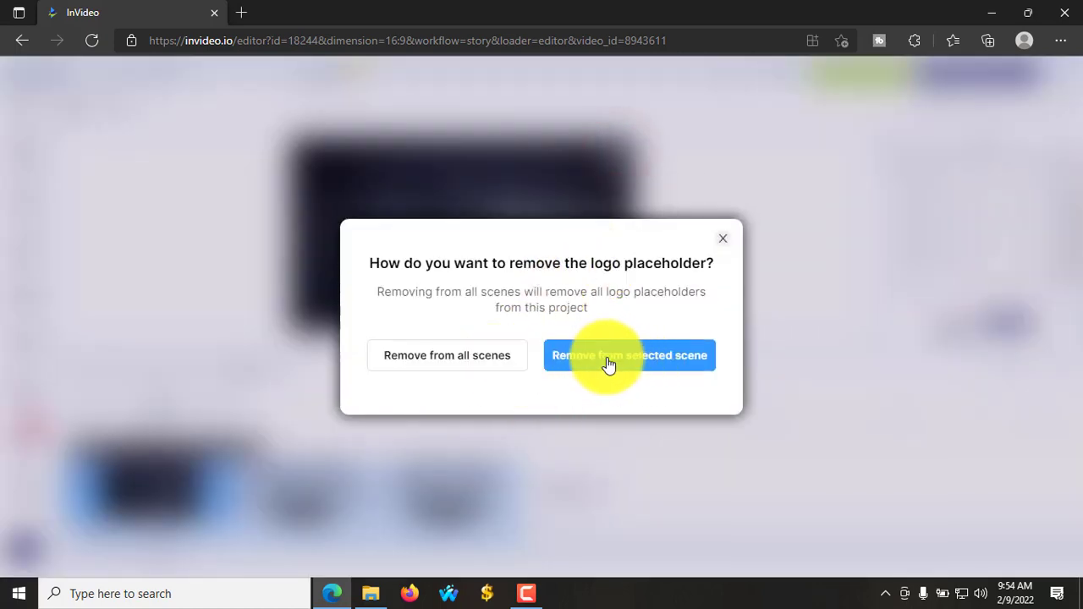
pyautogui.click(486, 361)
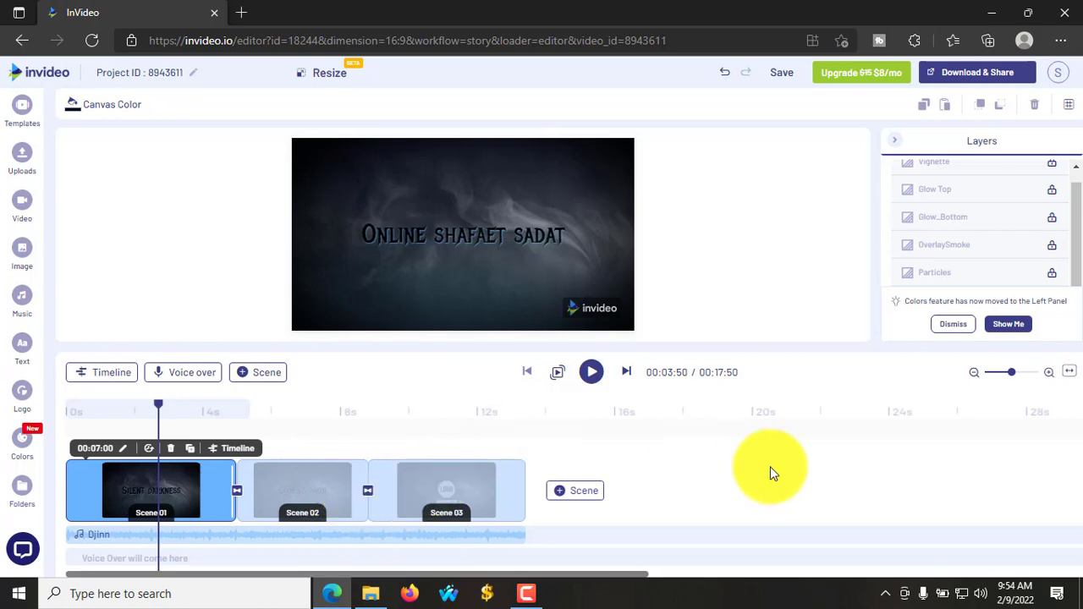
pyautogui.click(964, 548)
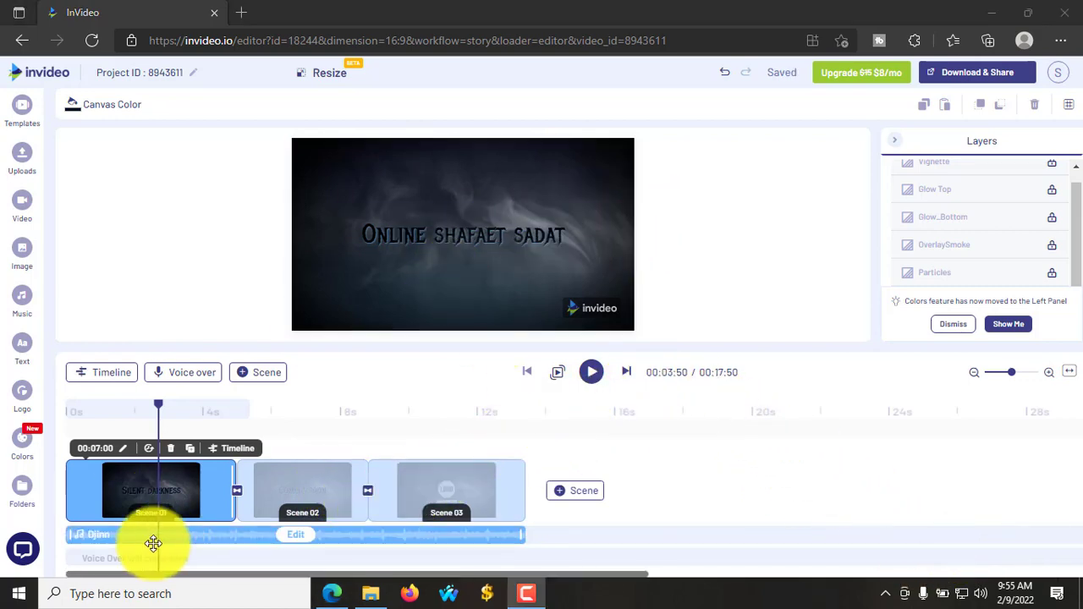
pyautogui.moveTo(158, 406); pyautogui.dragTo(279, 417)
pyautogui.click(307, 495)
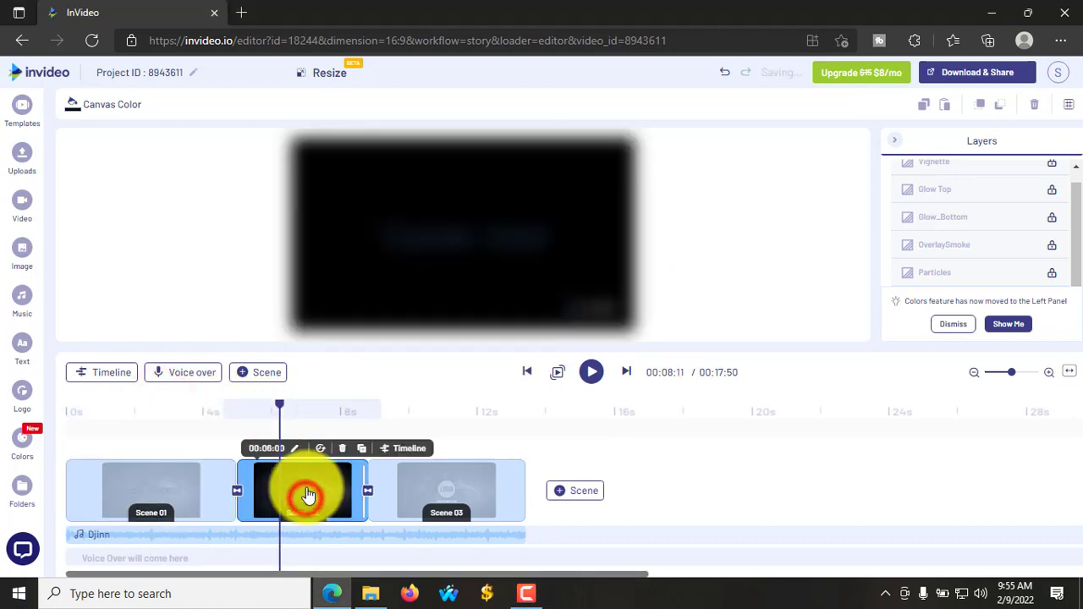
pyautogui.moveTo(281, 410); pyautogui.dragTo(440, 432)
pyautogui.click(439, 505)
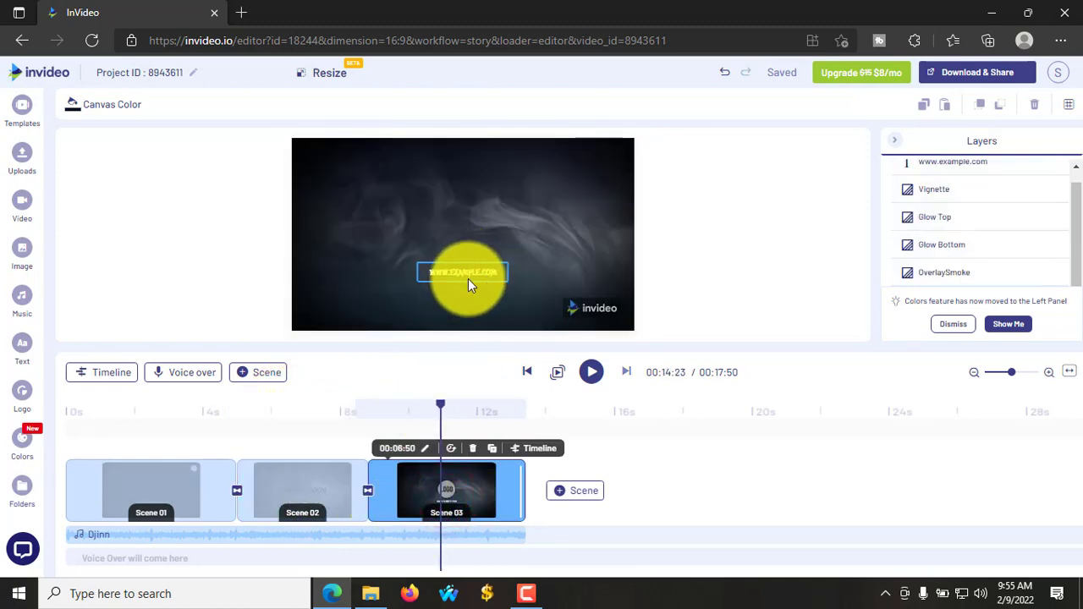
pyautogui.click(467, 275)
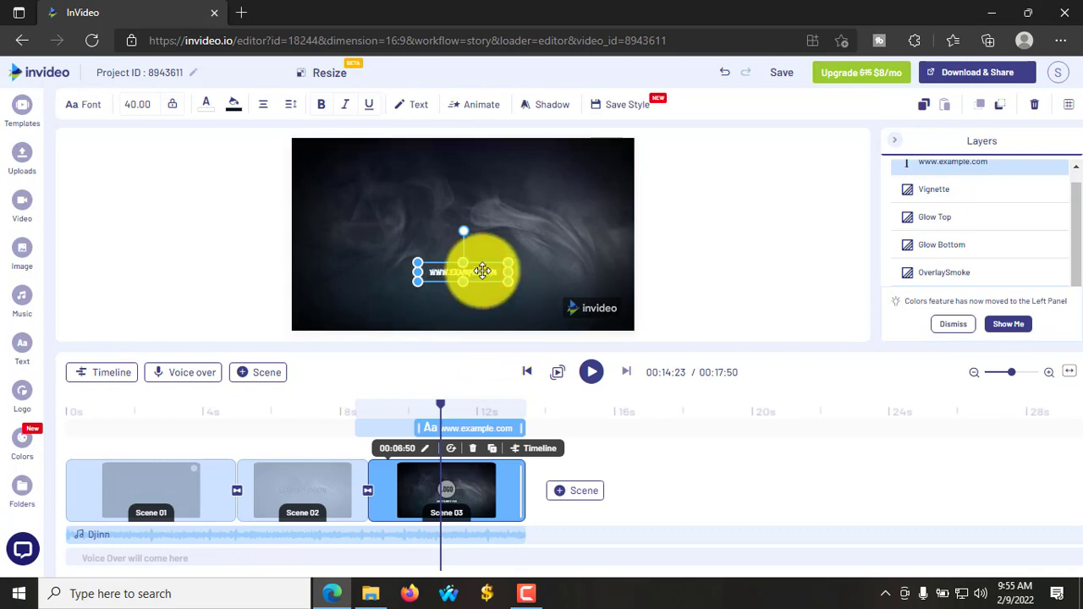
pyautogui.press('Delete')
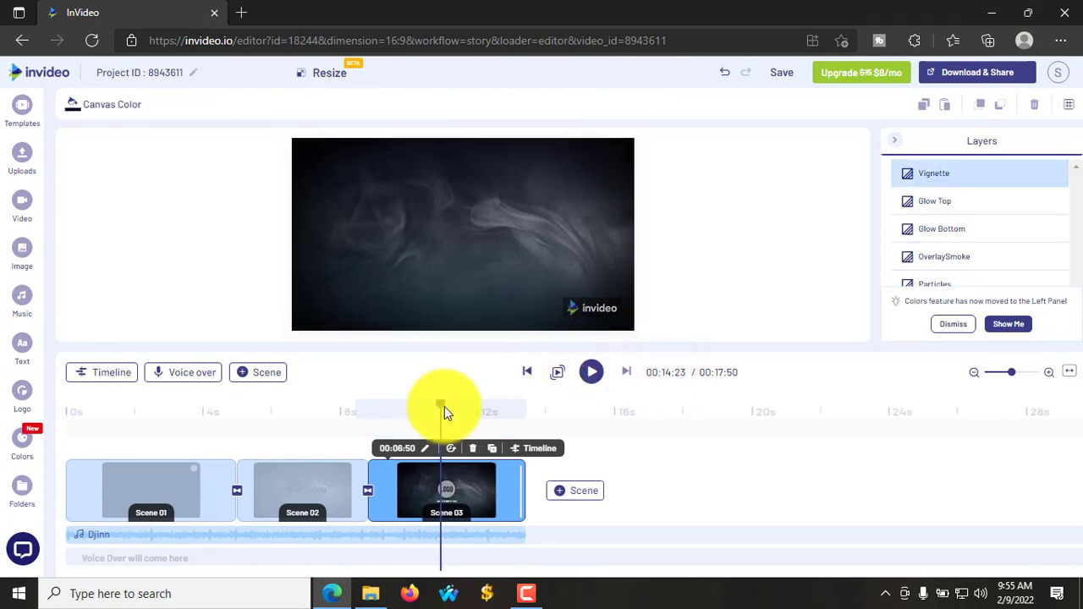
pyautogui.moveTo(457, 408)
pyautogui.mouseDown()
pyautogui.moveTo(407, 411)
pyautogui.moveTo(505, 416)
pyautogui.moveTo(440, 412)
pyautogui.mouseUp()
# - Delete Scene 03 with YES to confirm, then return the playhead to the start
pyautogui.click(474, 449)
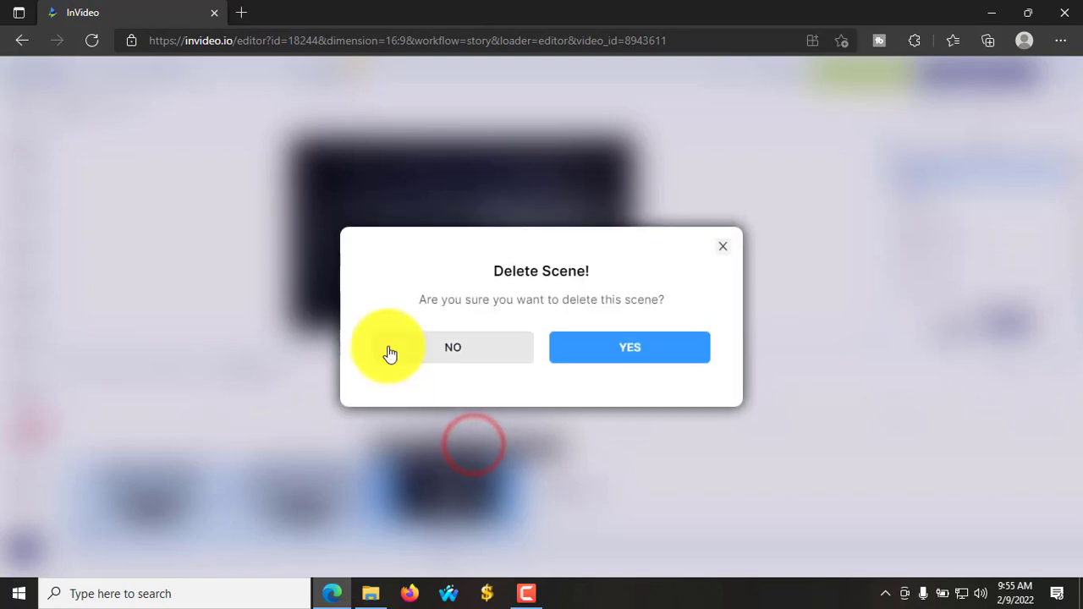
pyautogui.click(620, 350)
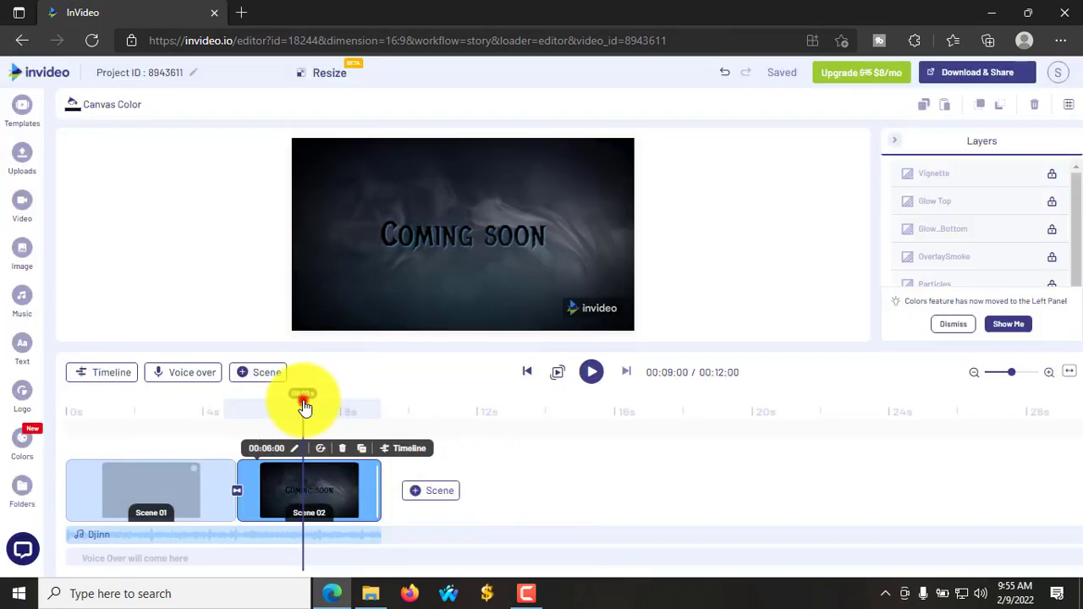
pyautogui.moveTo(301, 404); pyautogui.dragTo(58, 428)
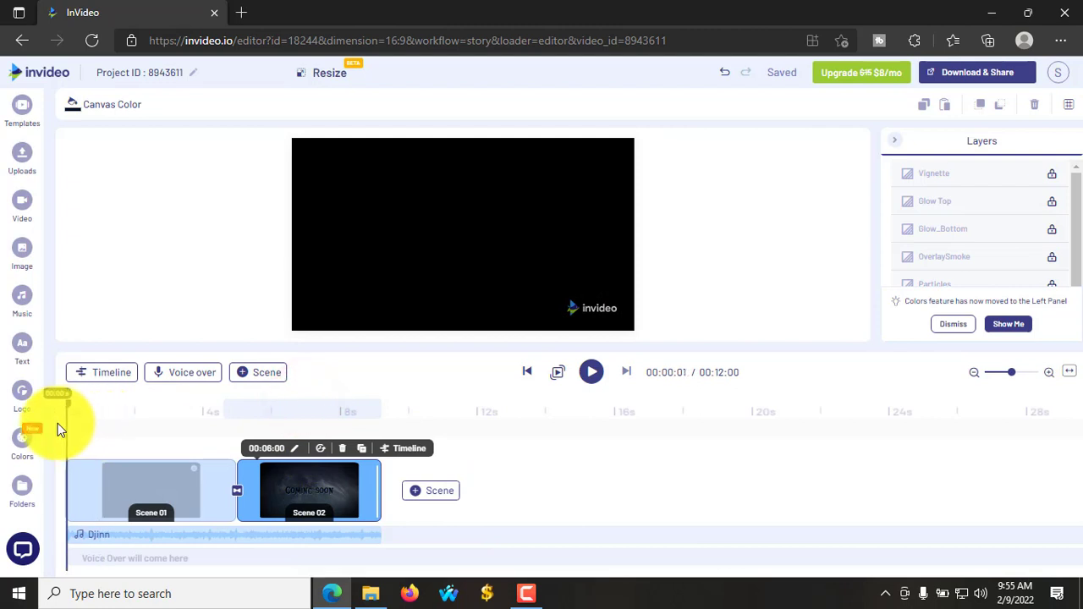
pyautogui.click(121, 533)
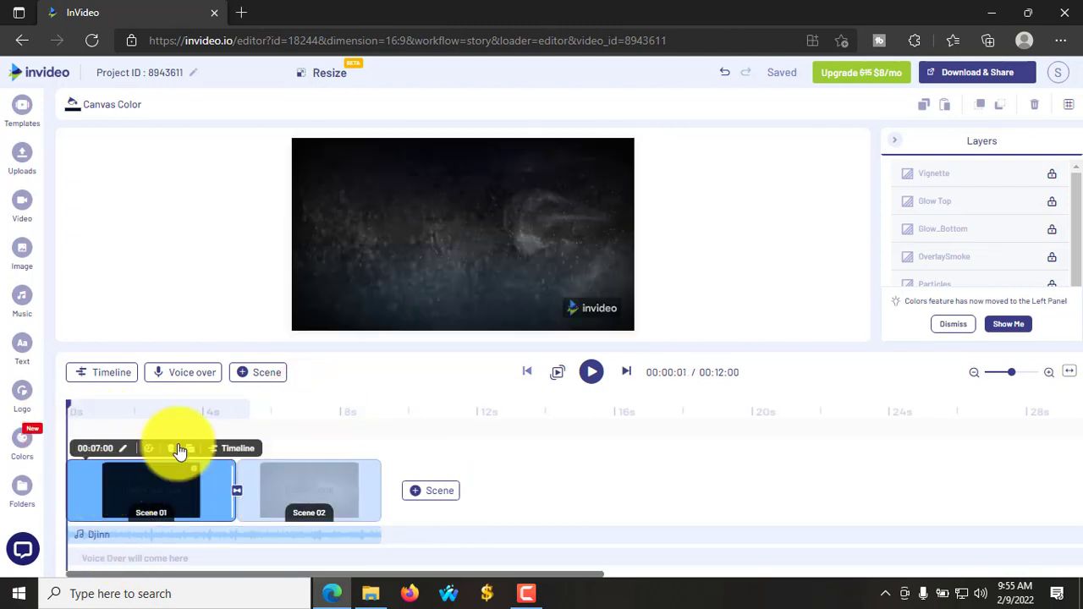
# - Browse the Image and Video libraries, then bring up the Music library
pyautogui.click(22, 250)
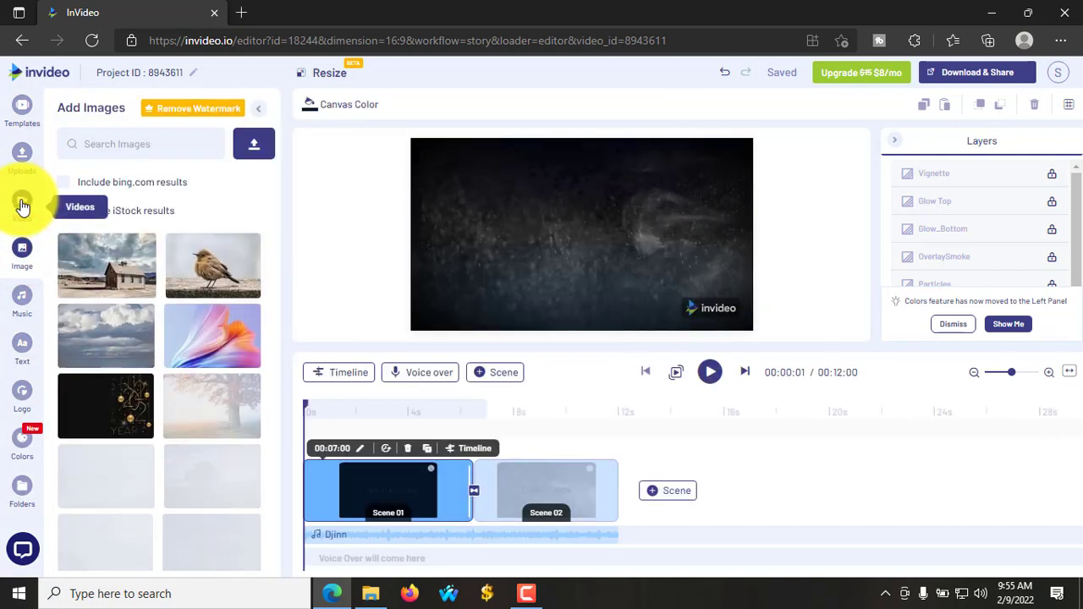
pyautogui.click(21, 205)
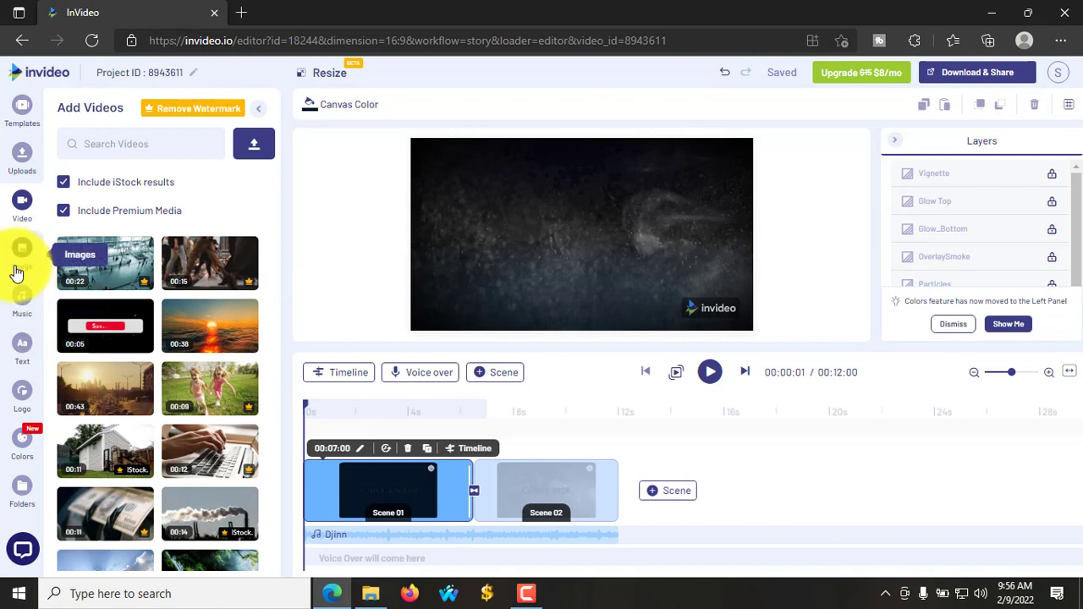
pyautogui.click(22, 296)
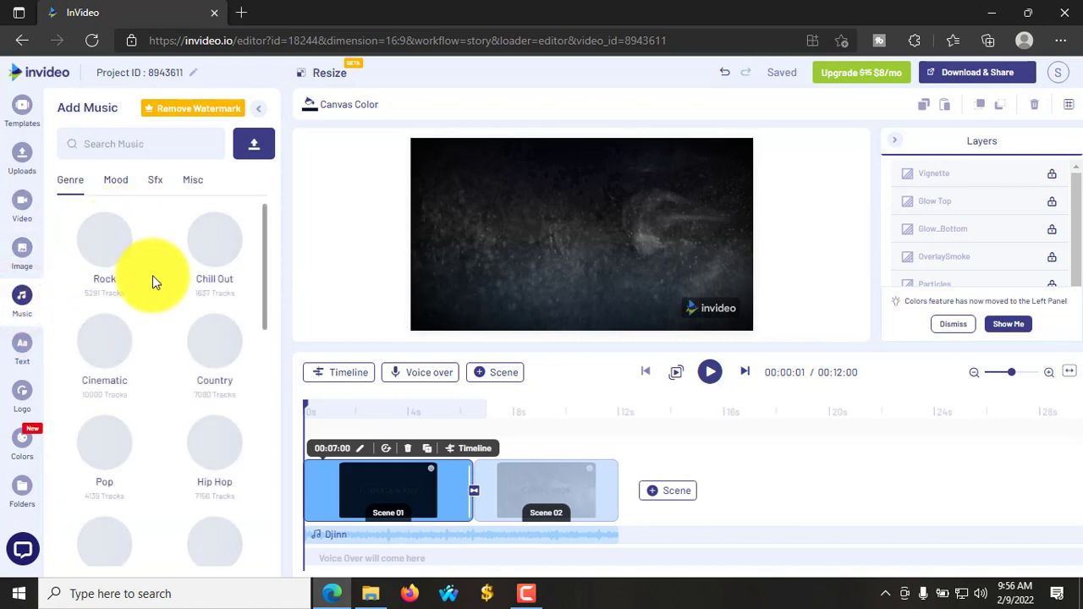
# - Browse the music genres and add the Djinn track beneath the two scenes
pyautogui.scroll(-2, 161, 305)
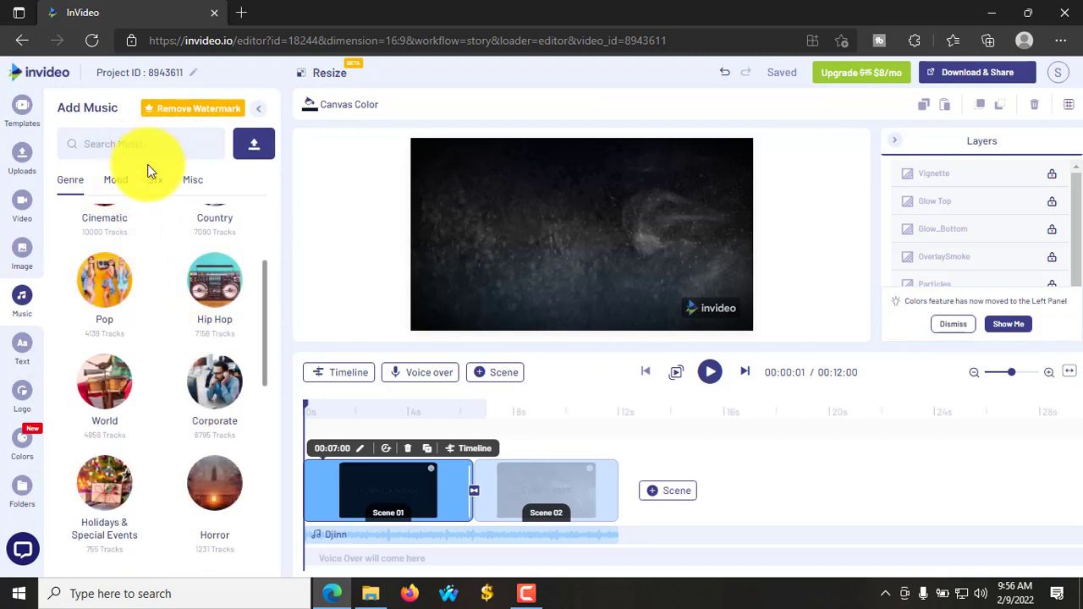
pyautogui.scroll(-1, 193, 350)
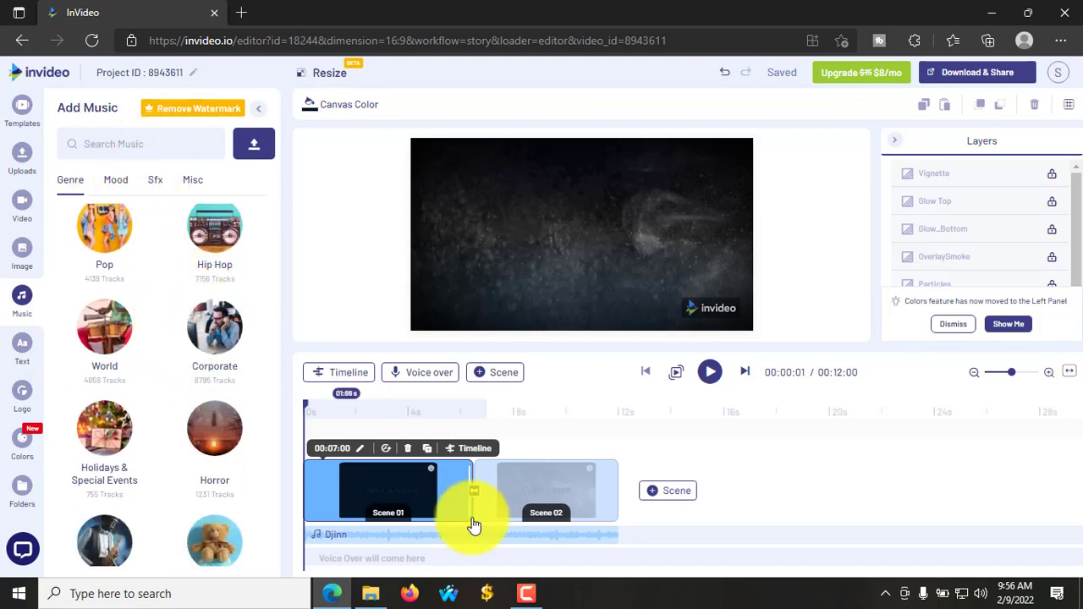
pyautogui.click(701, 544)
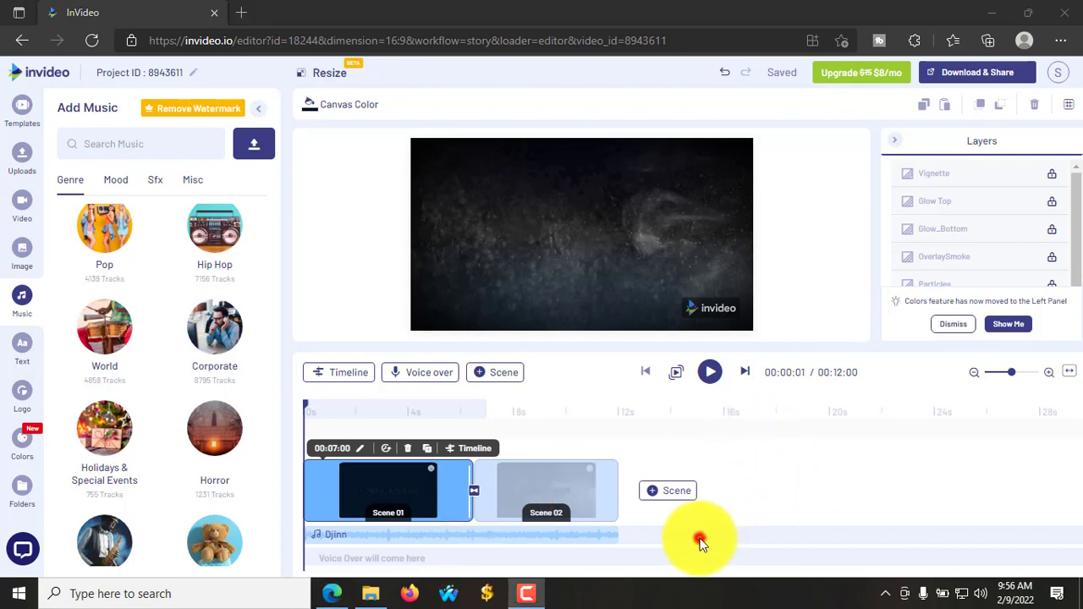
pyautogui.click(356, 561)
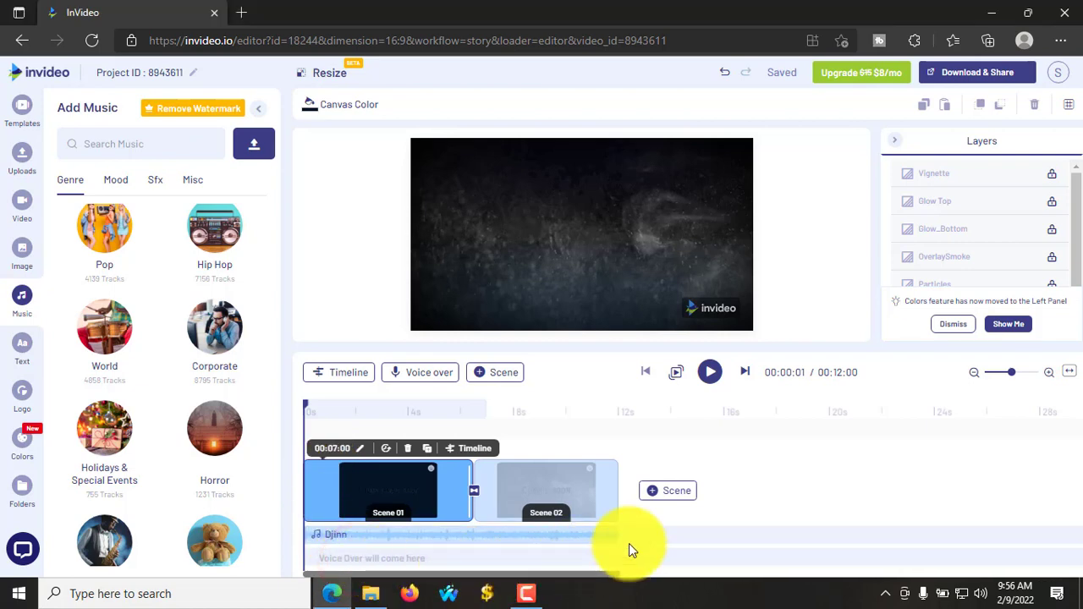
pyautogui.click(421, 377)
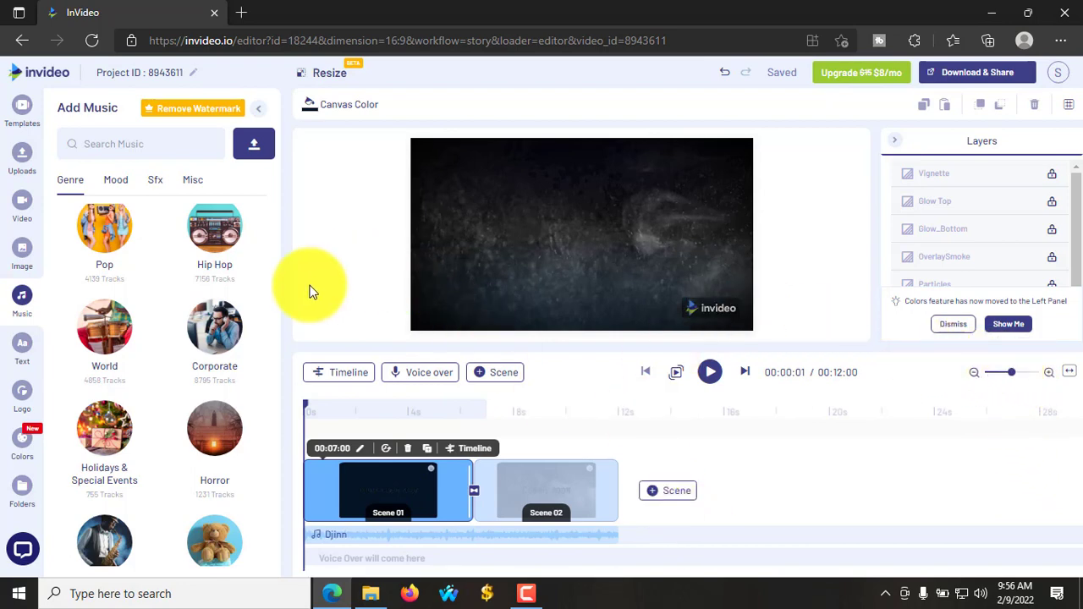
pyautogui.scroll(-3, 166, 434)
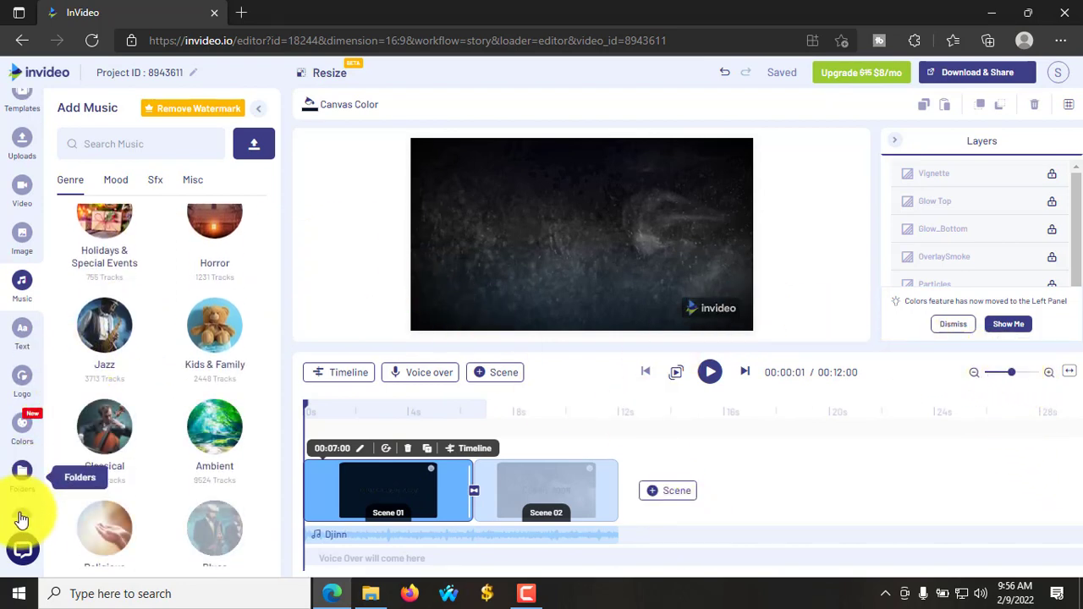
pyautogui.scroll(-1, 7, 472)
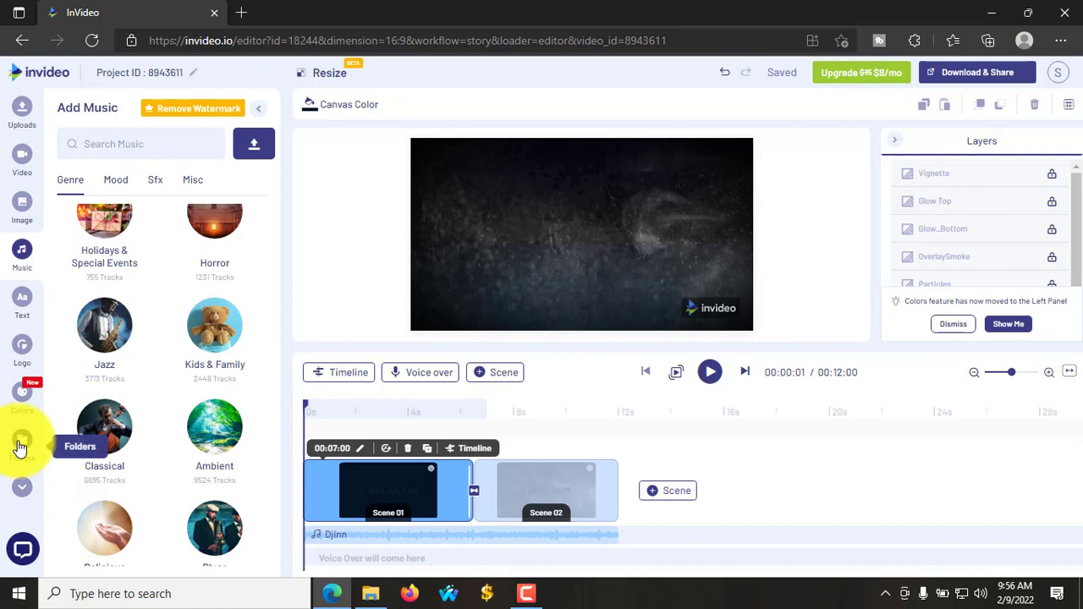
pyautogui.scroll(1, 20, 448)
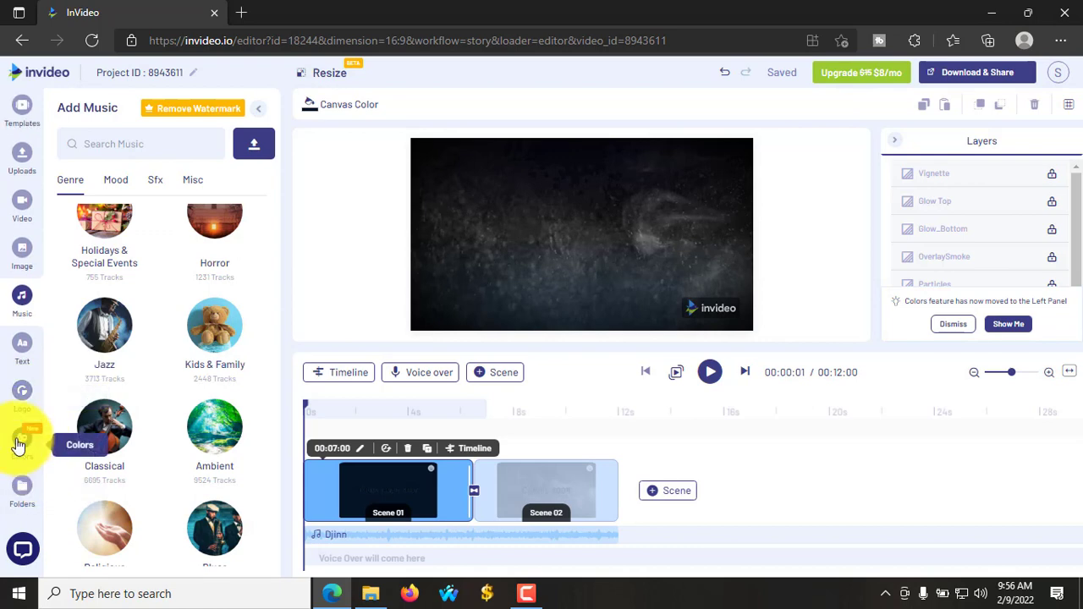
# - Open Color Palettes, skip the new-feature tour, and view the Template Default palette
pyautogui.click(18, 446)
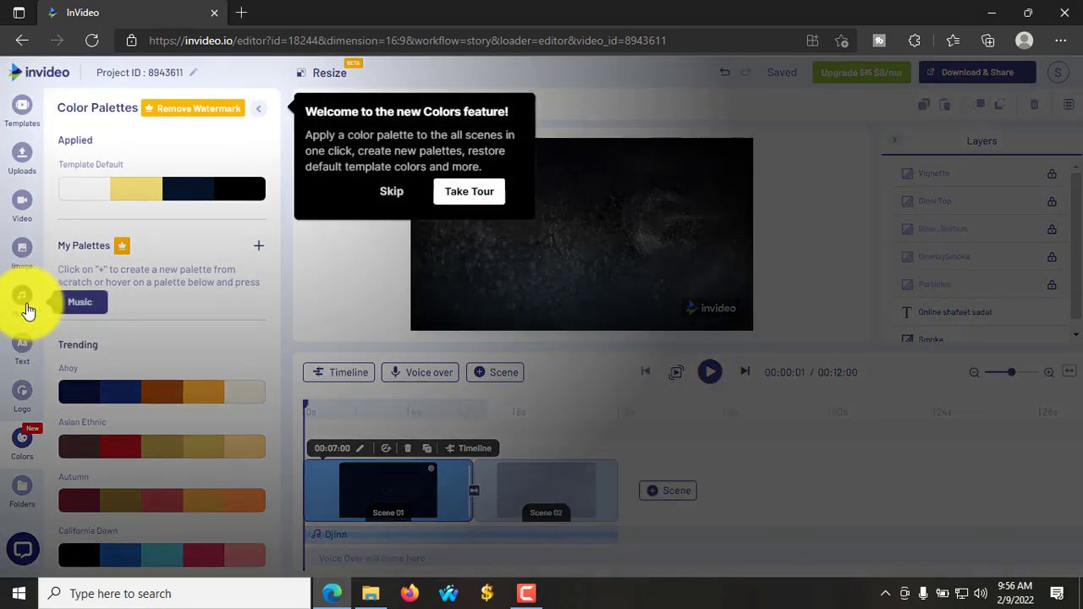
pyautogui.click(392, 193)
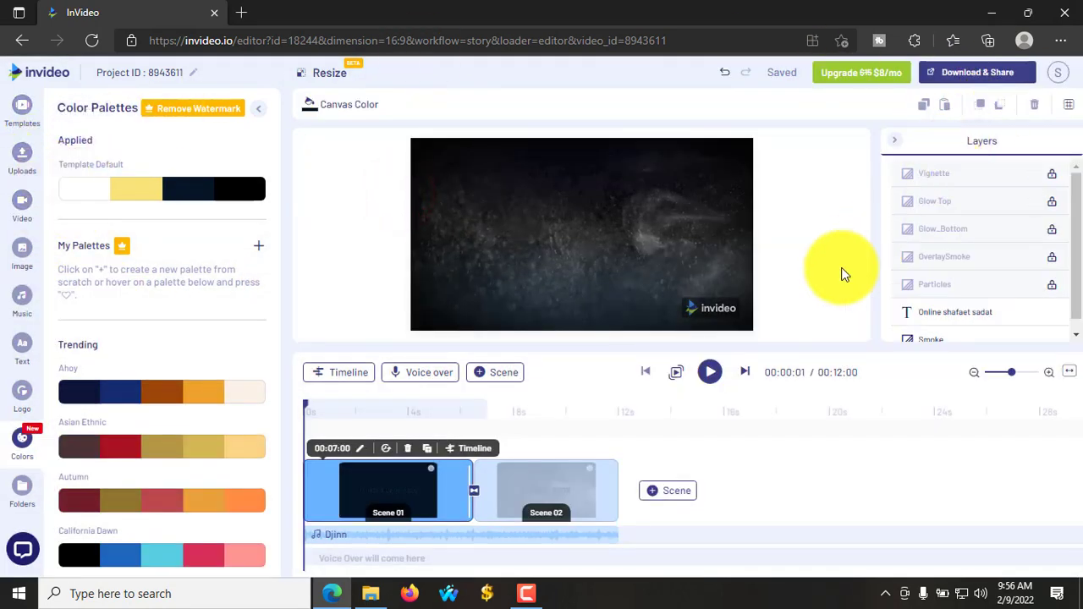
pyautogui.click(749, 308)
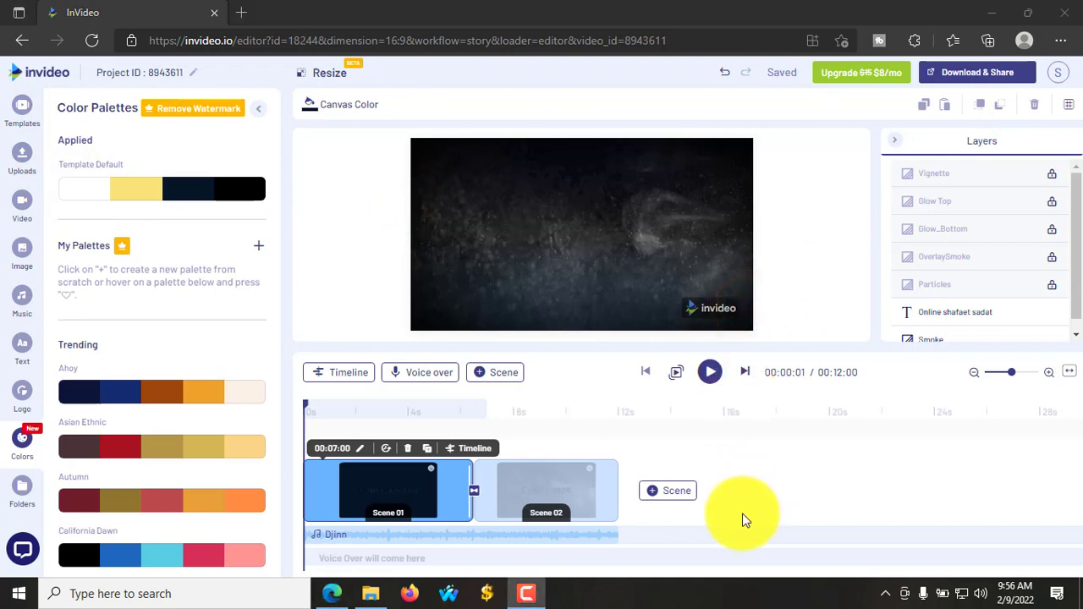
pyautogui.click(715, 379)
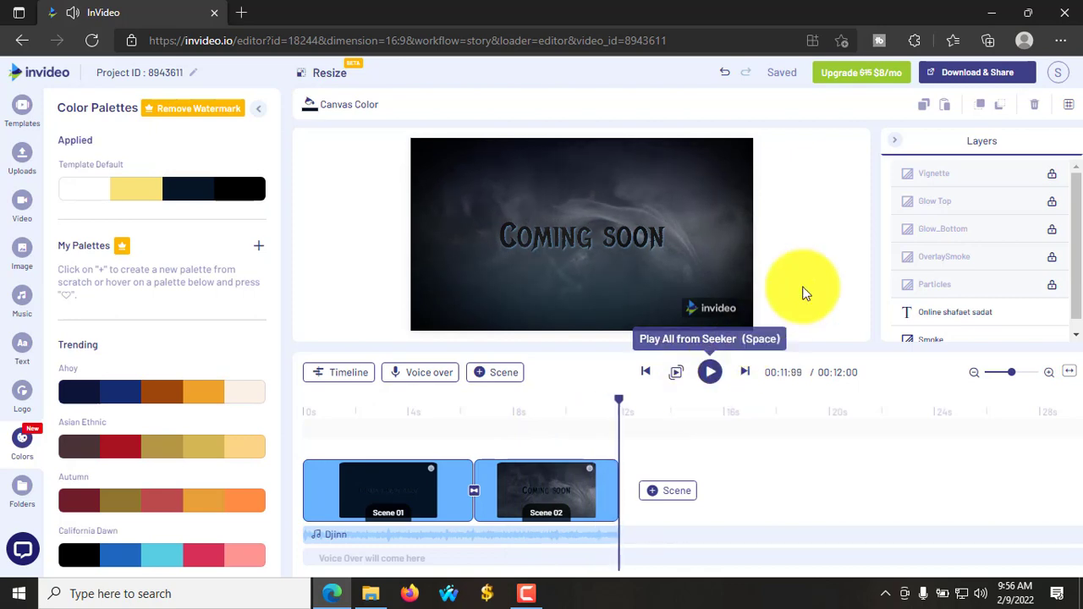
# - Export the intro from Download & Share at 720p quality
pyautogui.click(976, 78)
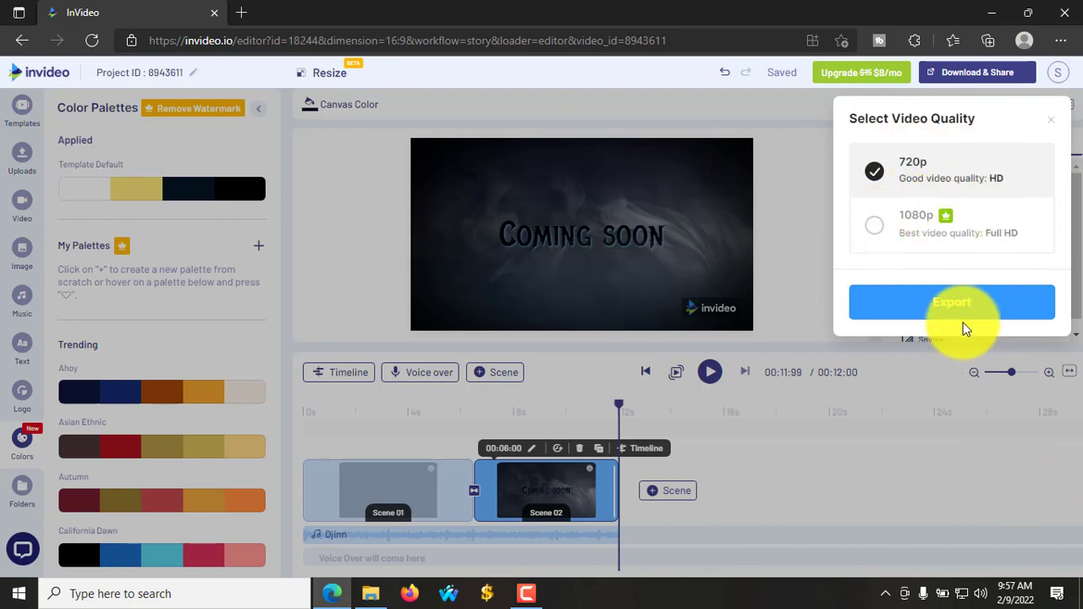
pyautogui.click(939, 309)
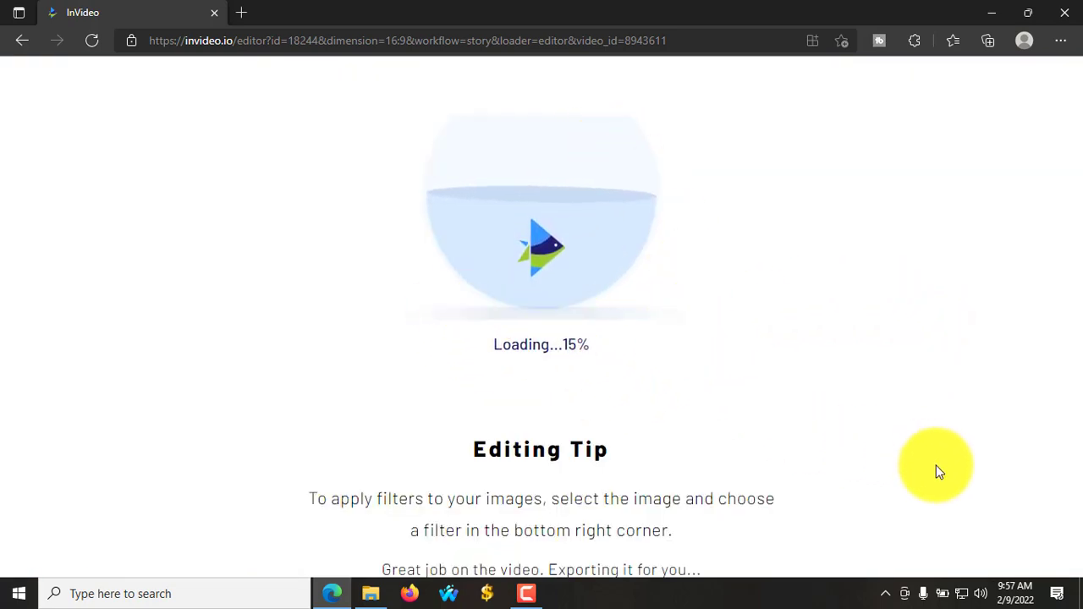
# - Watch the intro's render progress on My Projects until it is ready to download
pyautogui.click(1008, 520)
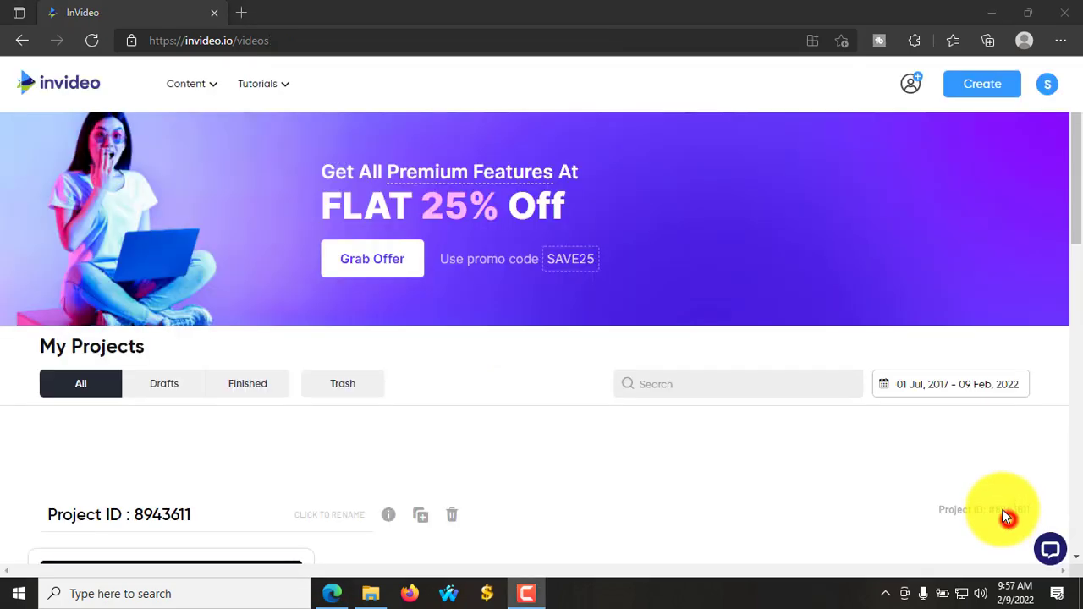
pyautogui.scroll(-2, 720, 314)
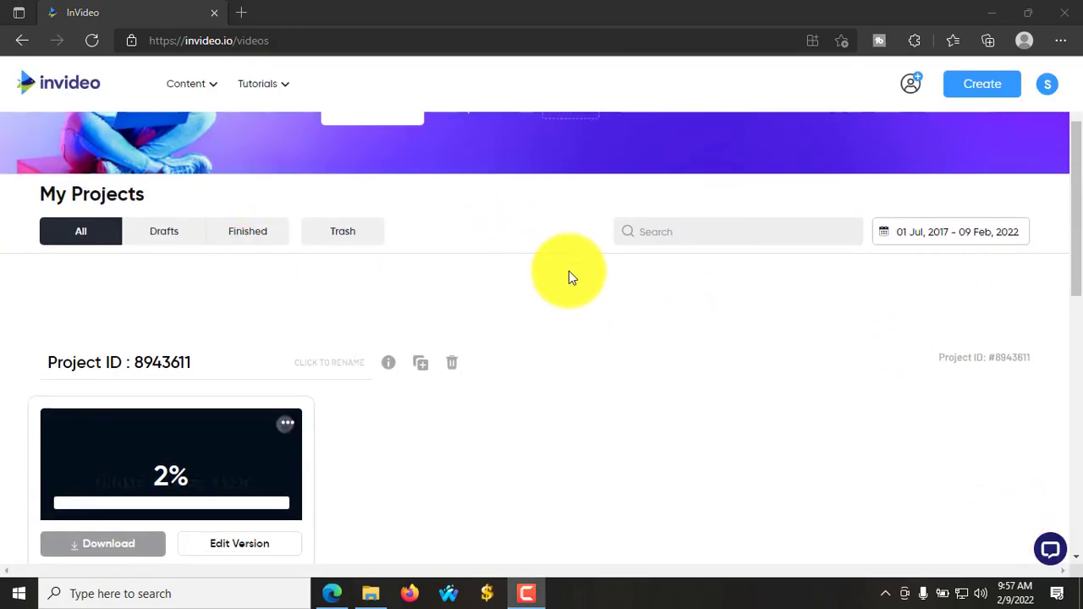
pyautogui.scroll(-3, 590, 325)
pyautogui.scroll(3, 592, 339)
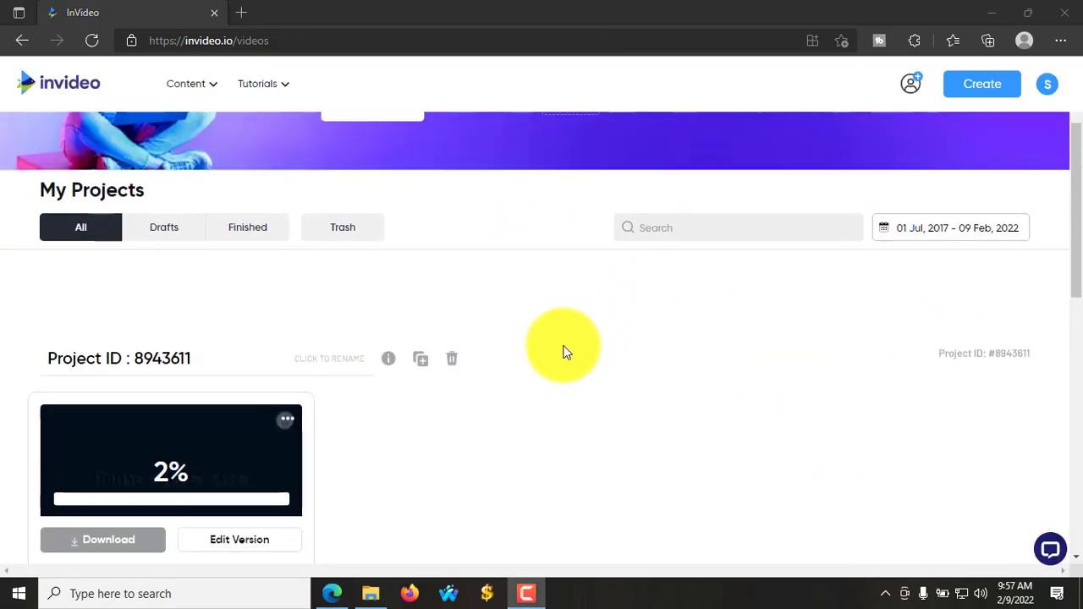
pyautogui.scroll(-2, 592, 340)
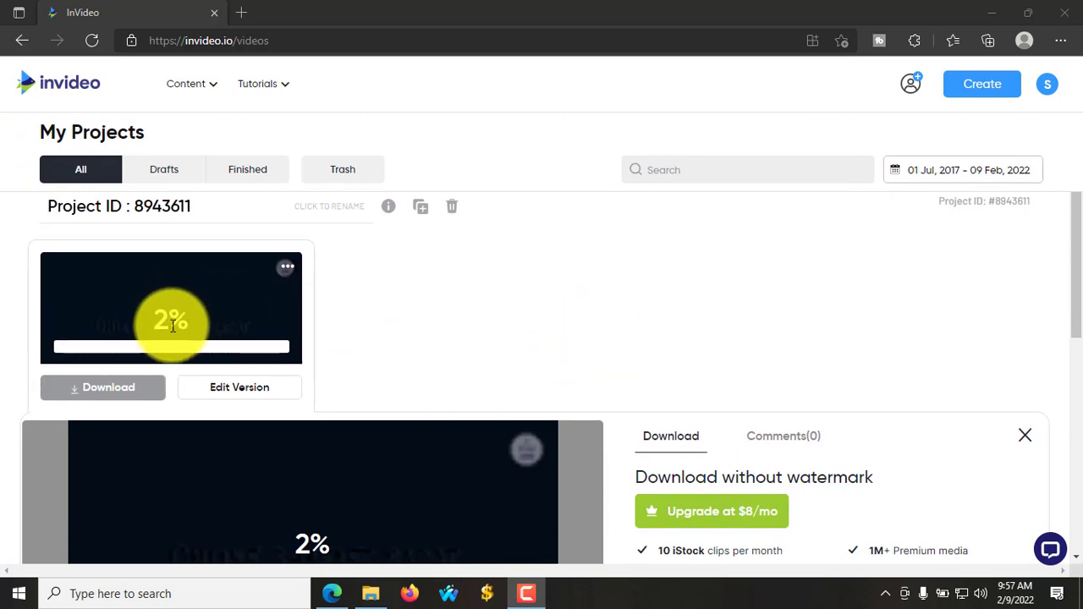
pyautogui.scroll(-3, 319, 342)
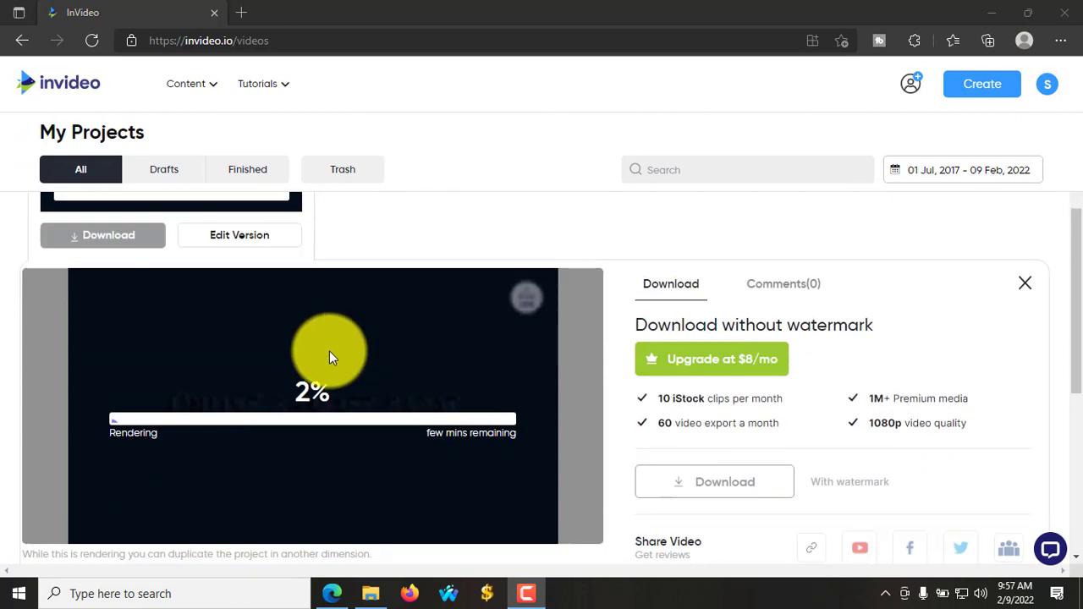
pyautogui.scroll(1, 322, 362)
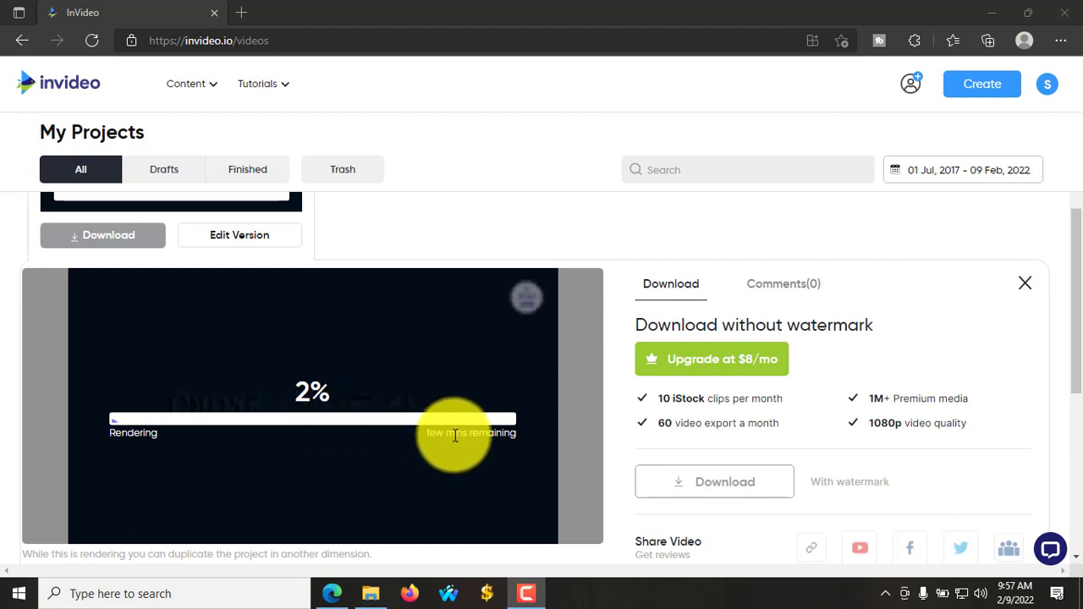
pyautogui.scroll(2, 504, 446)
pyautogui.scroll(2, 504, 444)
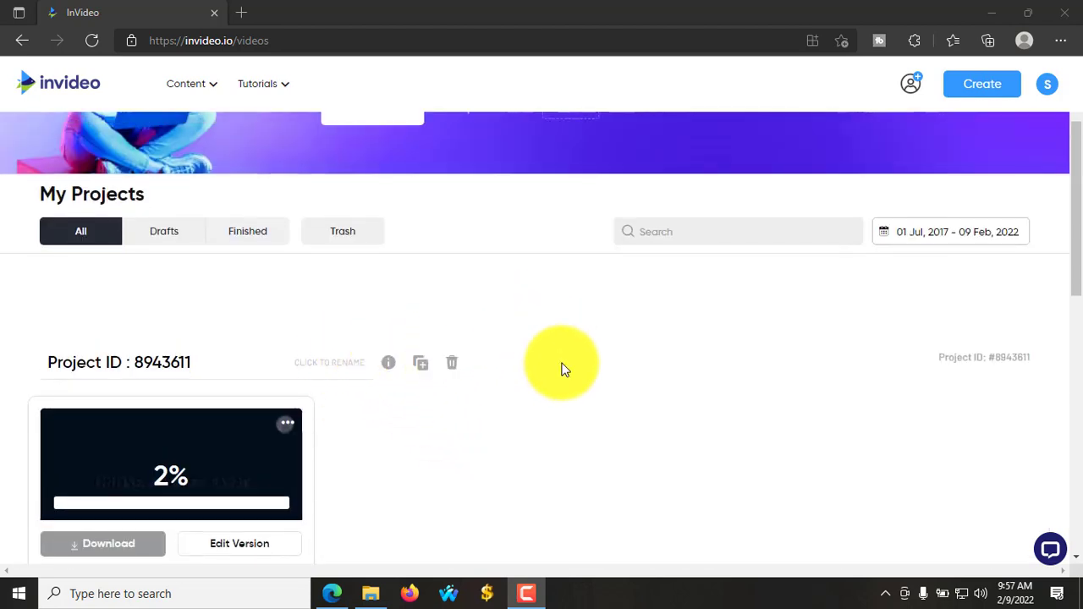
pyautogui.scroll(-2, 533, 366)
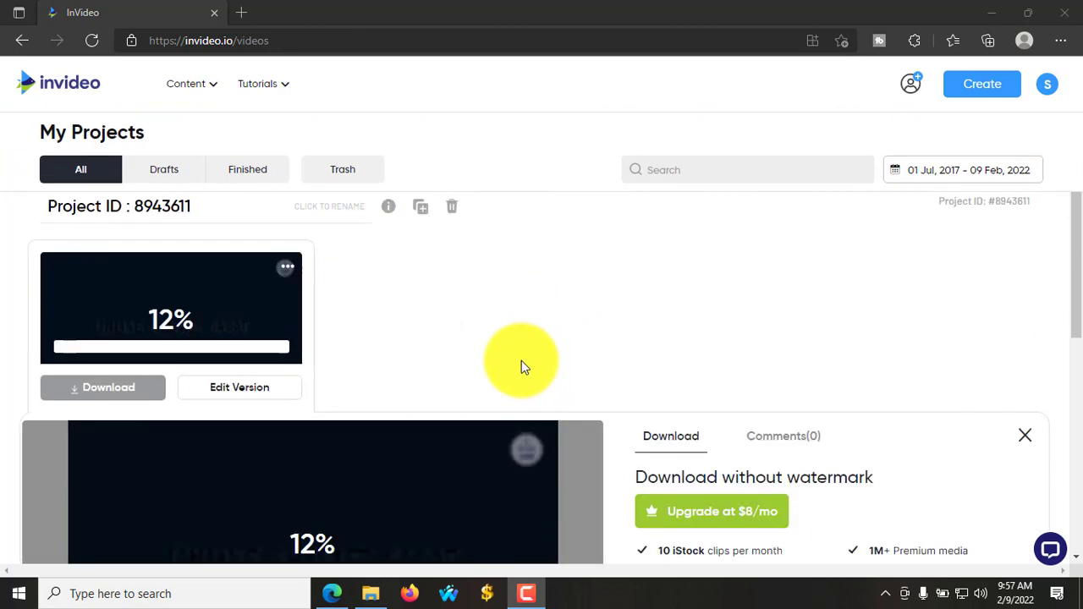
pyautogui.scroll(-1, 426, 370)
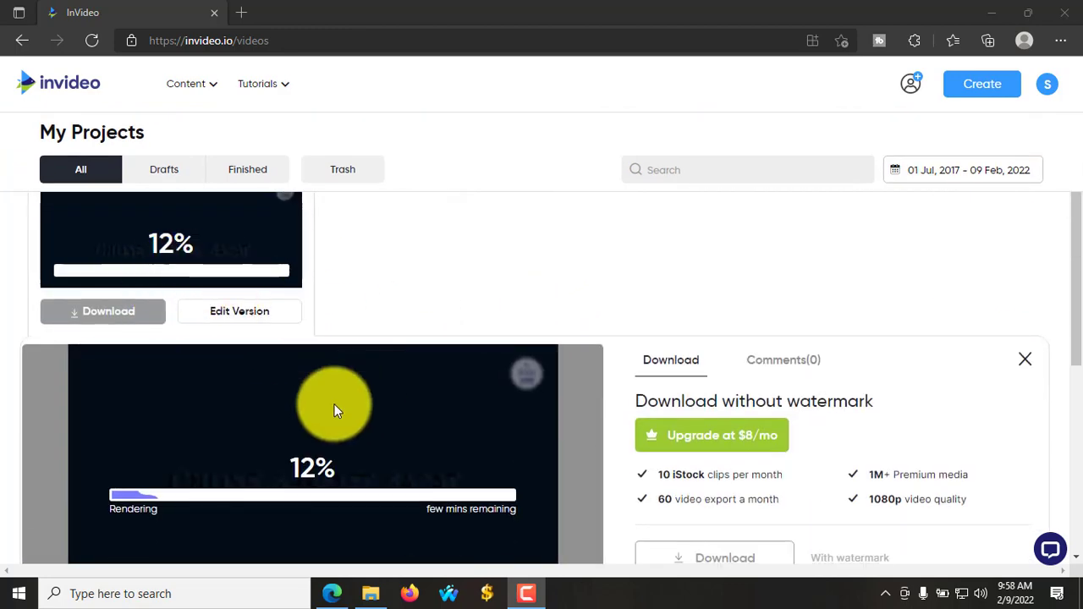
pyautogui.scroll(1, 539, 387)
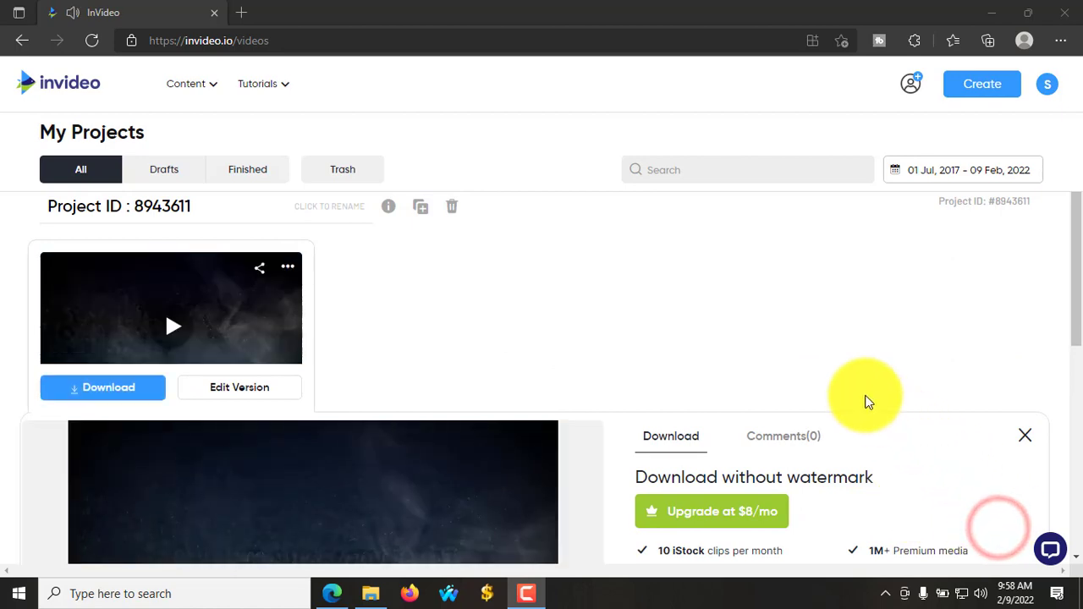
# - Download the rendered intro as an MP4 video file
pyautogui.scroll(-2, 508, 355)
pyautogui.scroll(-3, 338, 406)
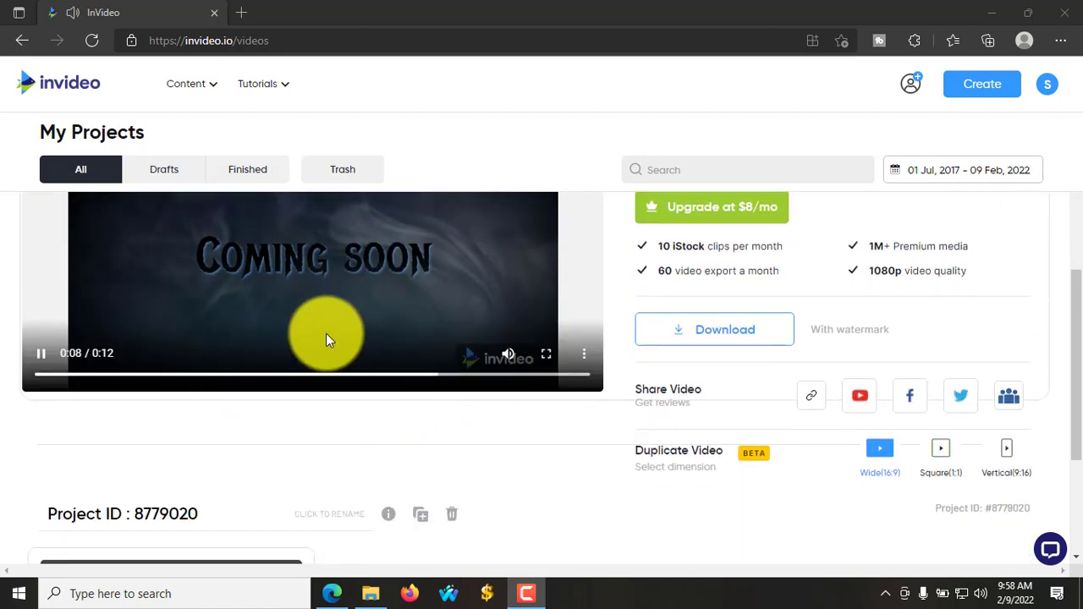
pyautogui.scroll(3, 334, 355)
pyautogui.scroll(-3, 345, 375)
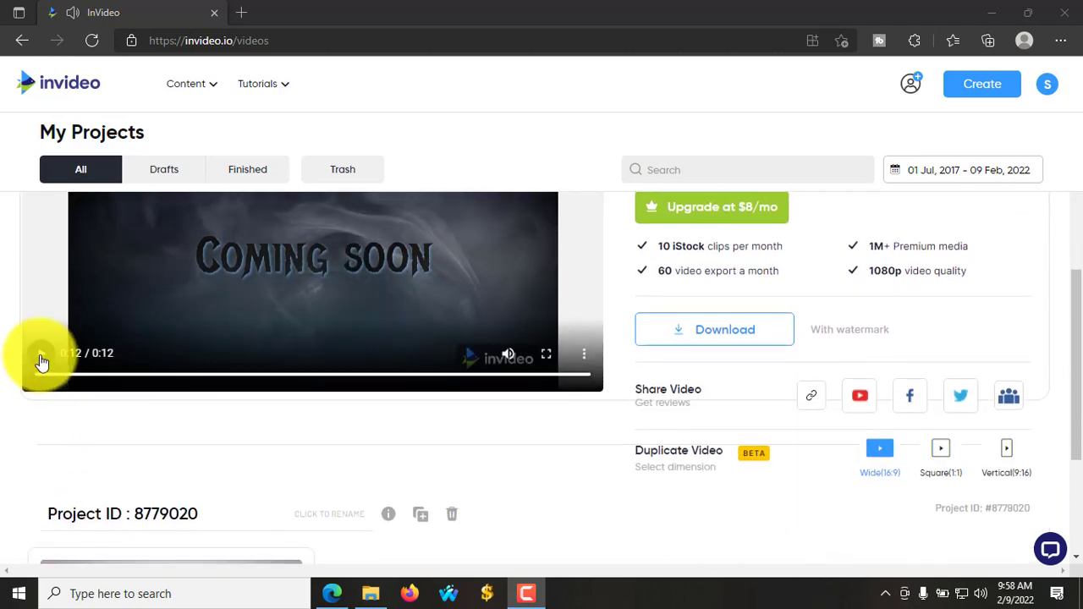
pyautogui.scroll(3, 594, 432)
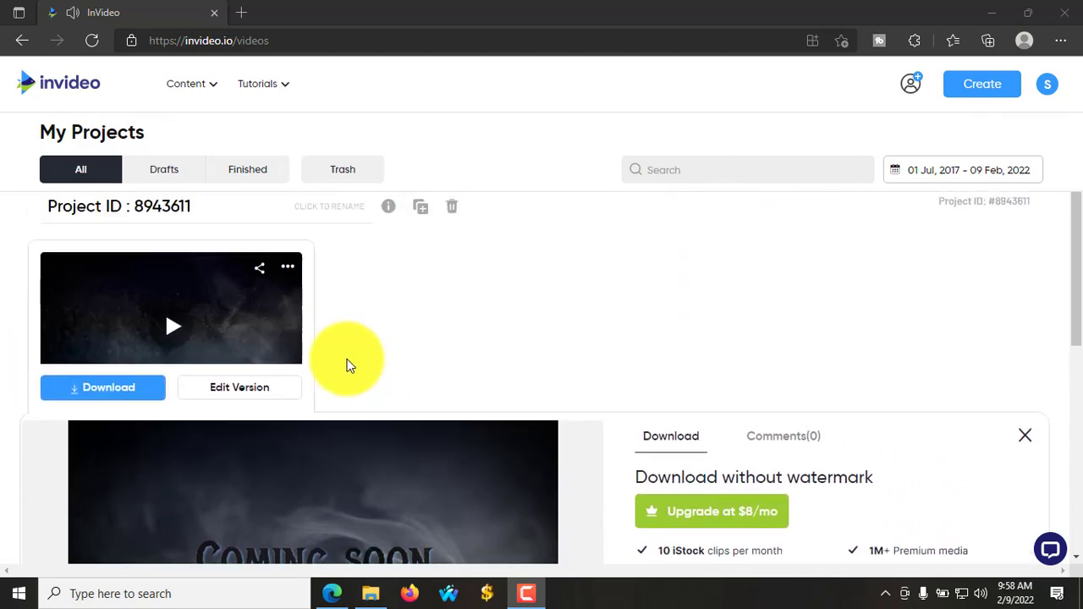
pyautogui.click(110, 389)
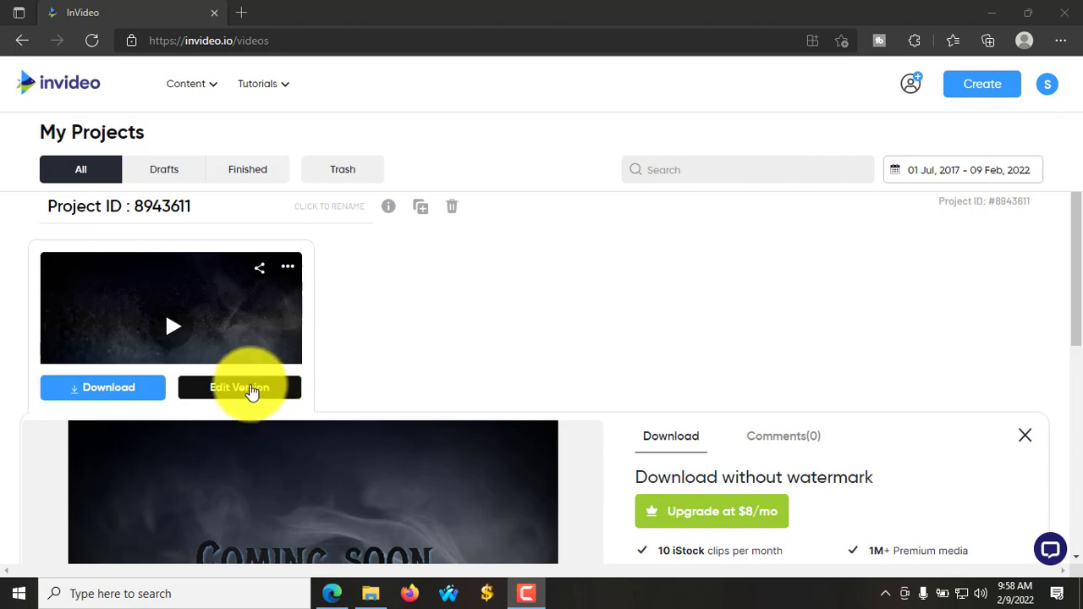
pyautogui.click(97, 391)
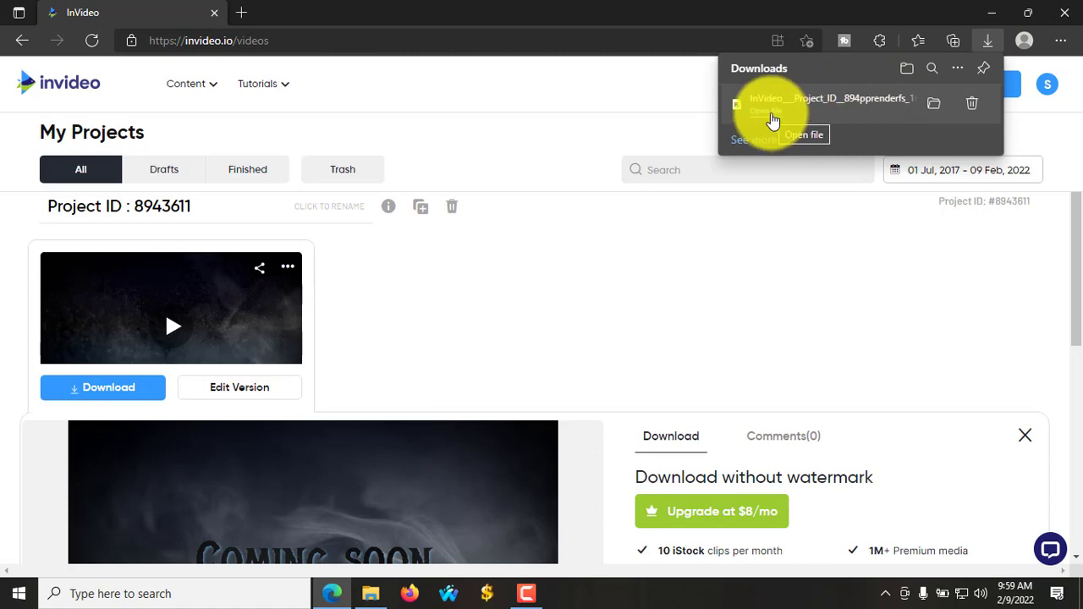
# - Show the Downloads folder in File Explorer as Large icons
pyautogui.click(368, 597)
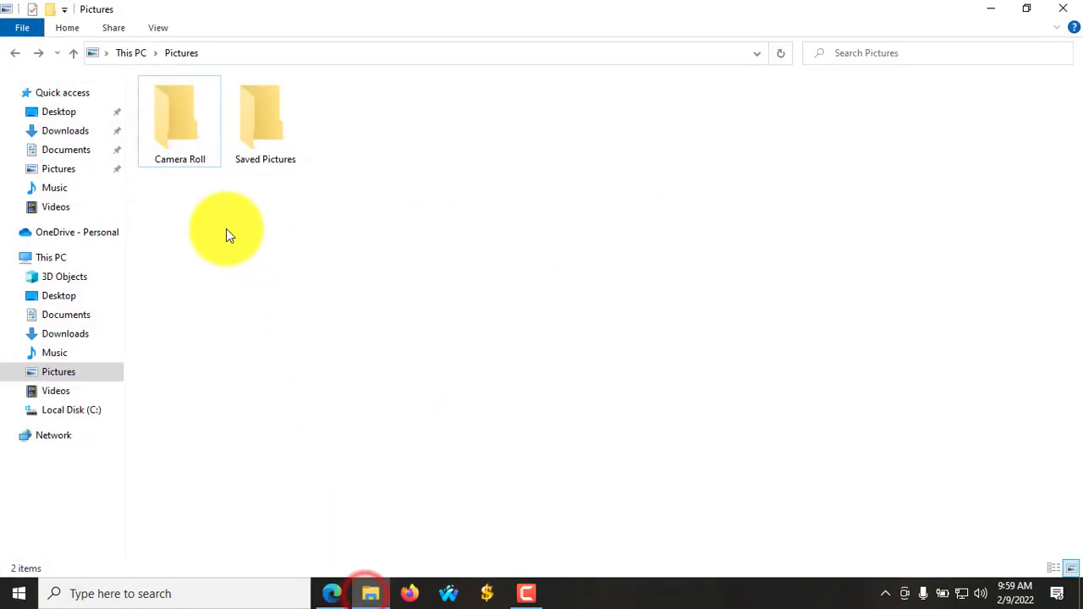
pyautogui.click(70, 334)
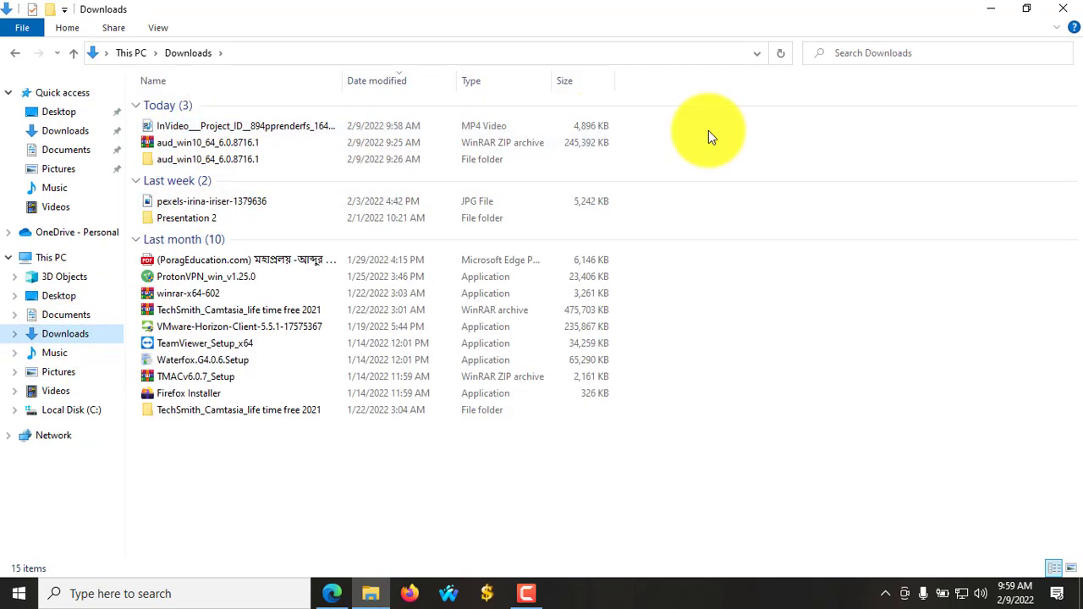
pyautogui.click(1071, 568)
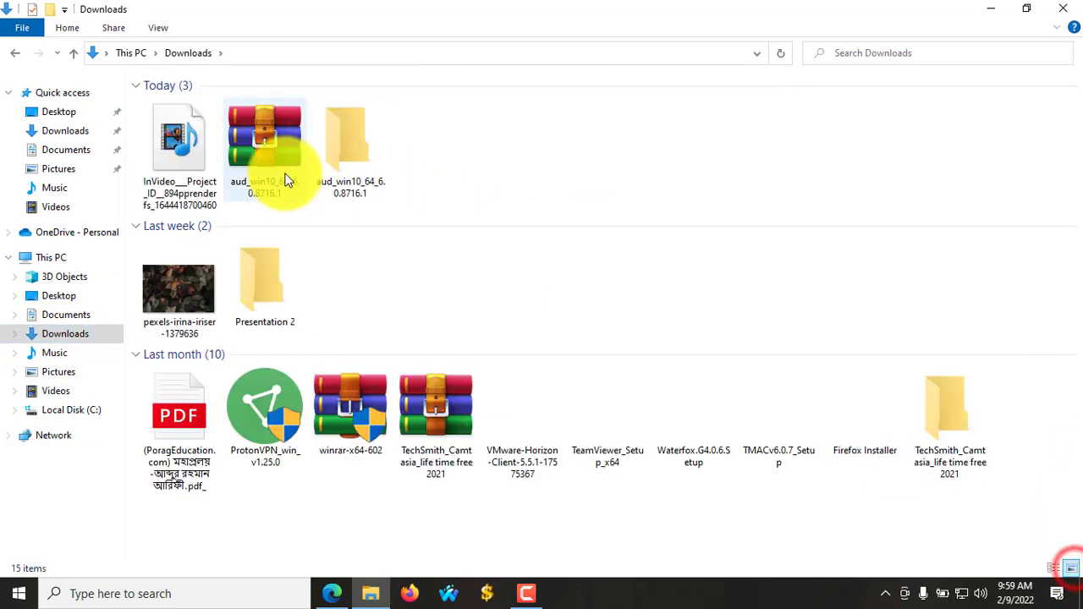
# - Play the downloaded Coming Soon intro MP4 in Windows Media Player, then close the player
pyautogui.click(182, 161)
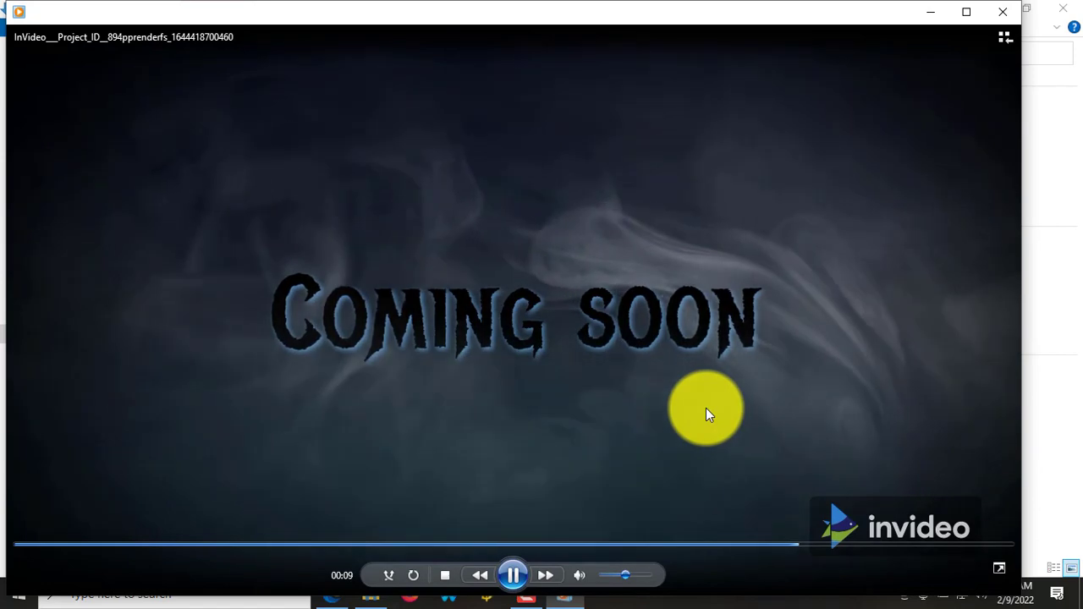
pyautogui.click(1004, 18)
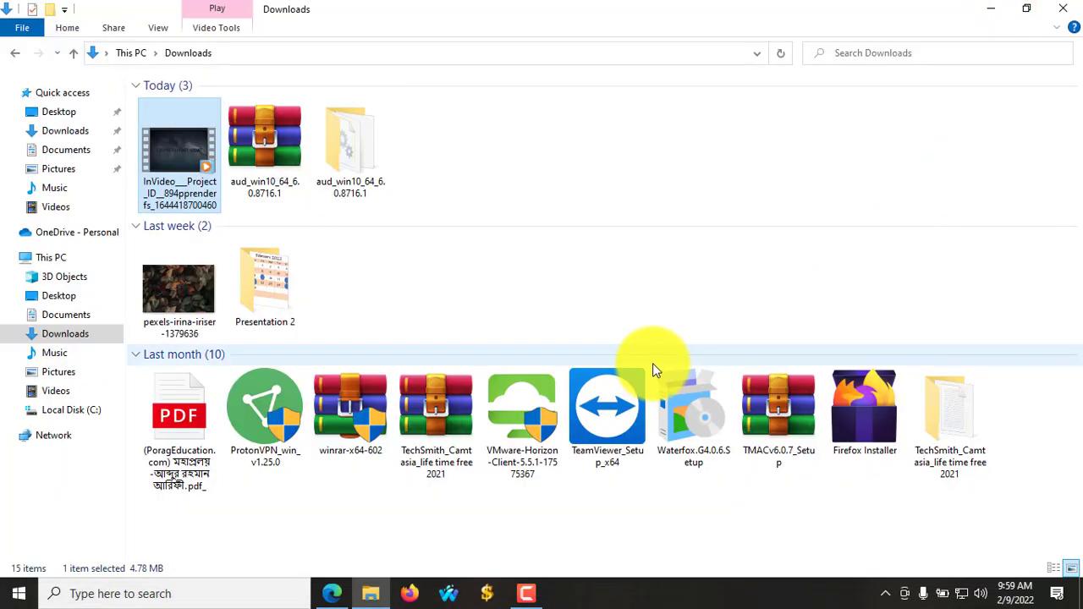
# - Close File Explorer and show only the Drafts list on InVideo's My Projects page
pyautogui.click(1066, 8)
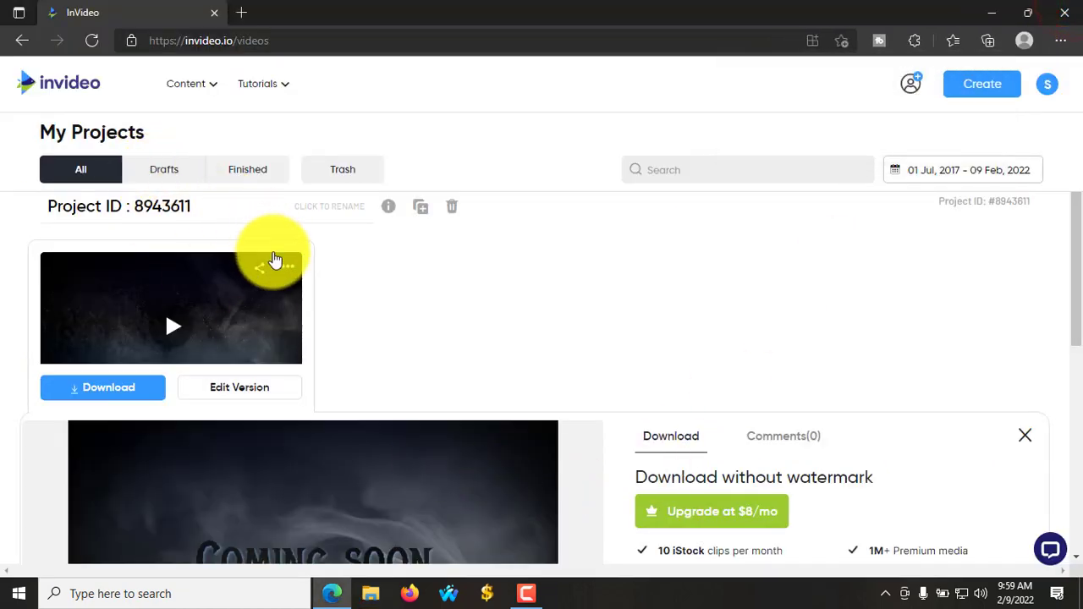
pyautogui.scroll(-2, 246, 315)
pyautogui.scroll(-3, 291, 333)
pyautogui.scroll(5, 263, 382)
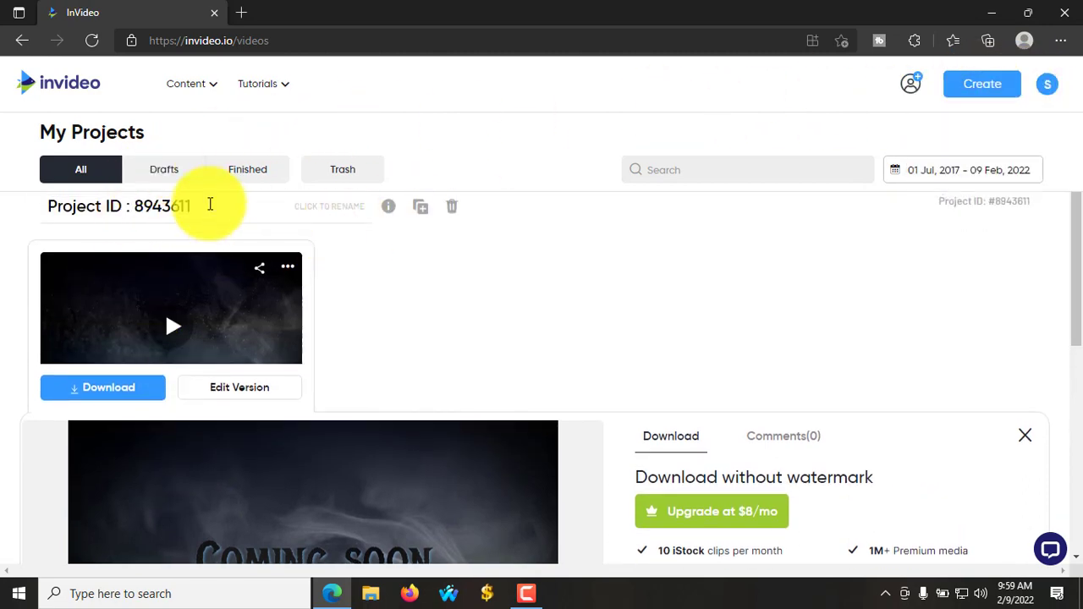
pyautogui.click(155, 176)
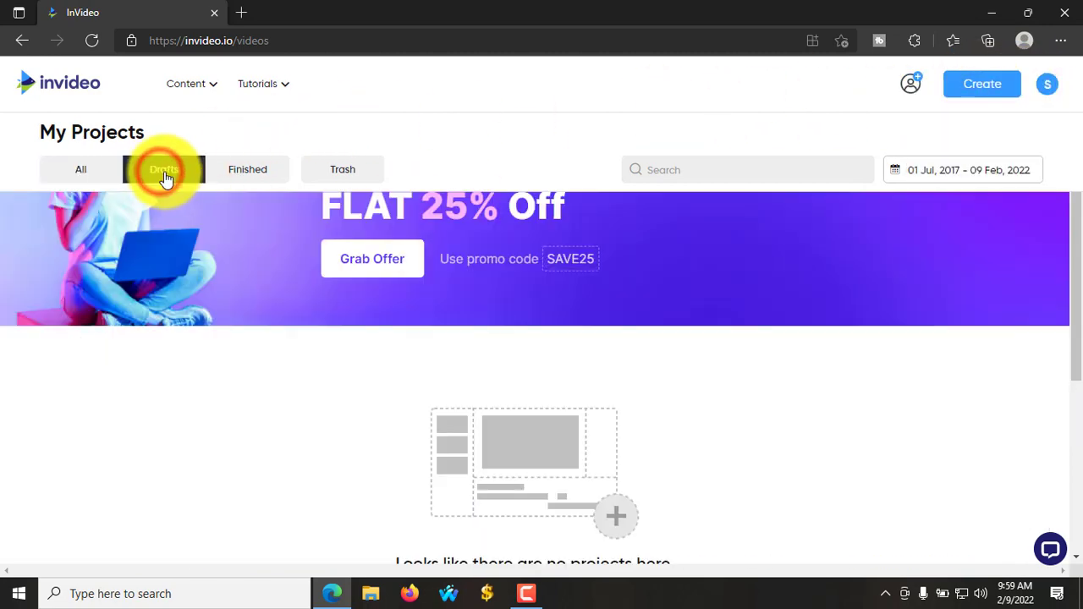
pyautogui.scroll(-3, 433, 372)
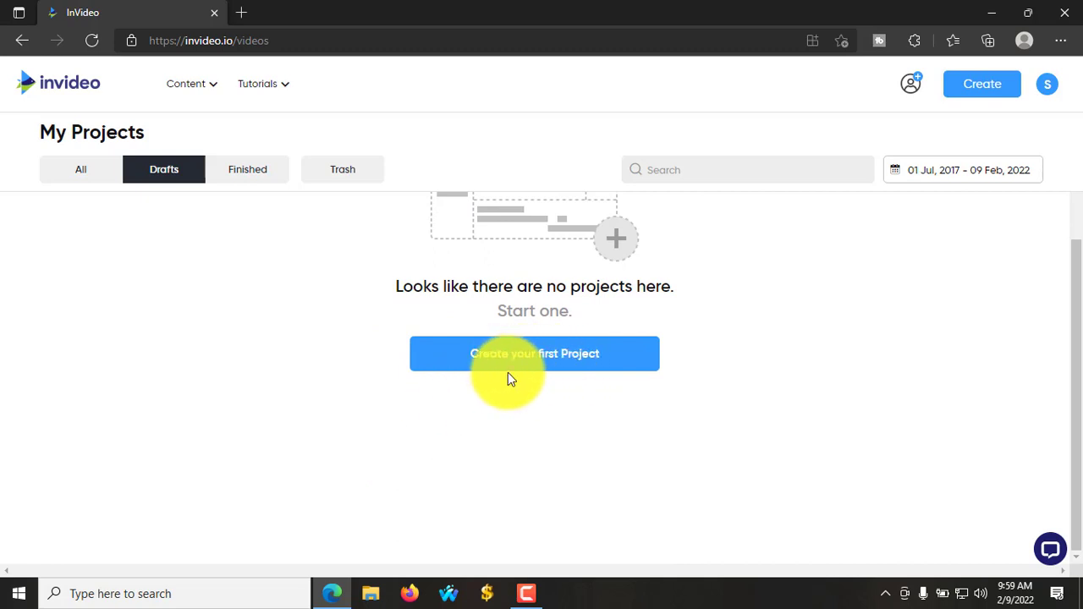
pyautogui.scroll(4, 341, 307)
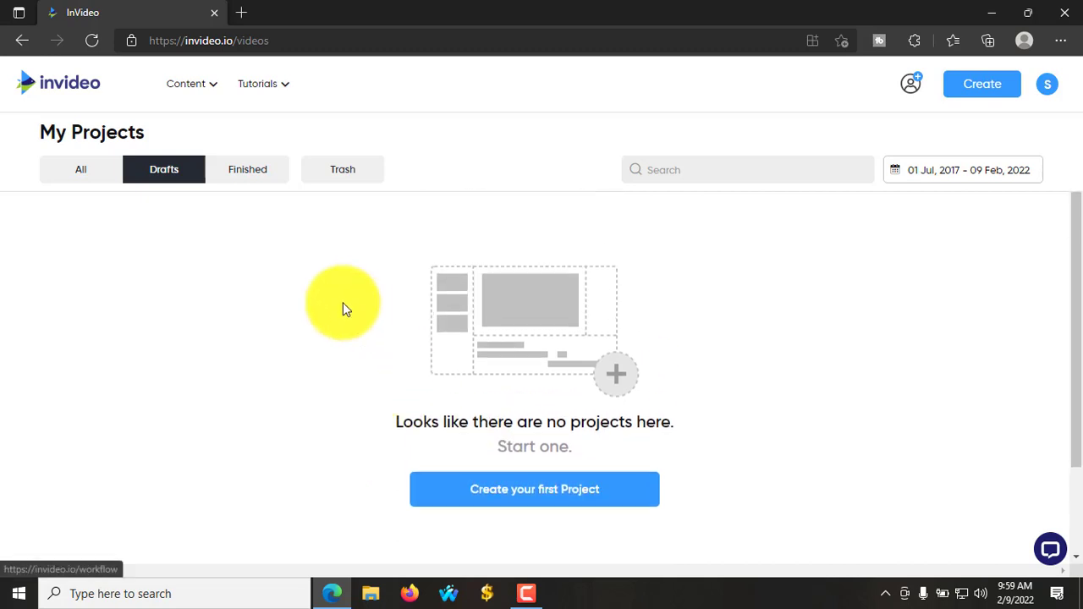
# - Check the rendered projects under Finished, then switch back to the Drafts list
pyautogui.click(239, 171)
pyautogui.scroll(1, 388, 434)
pyautogui.scroll(-6, 389, 439)
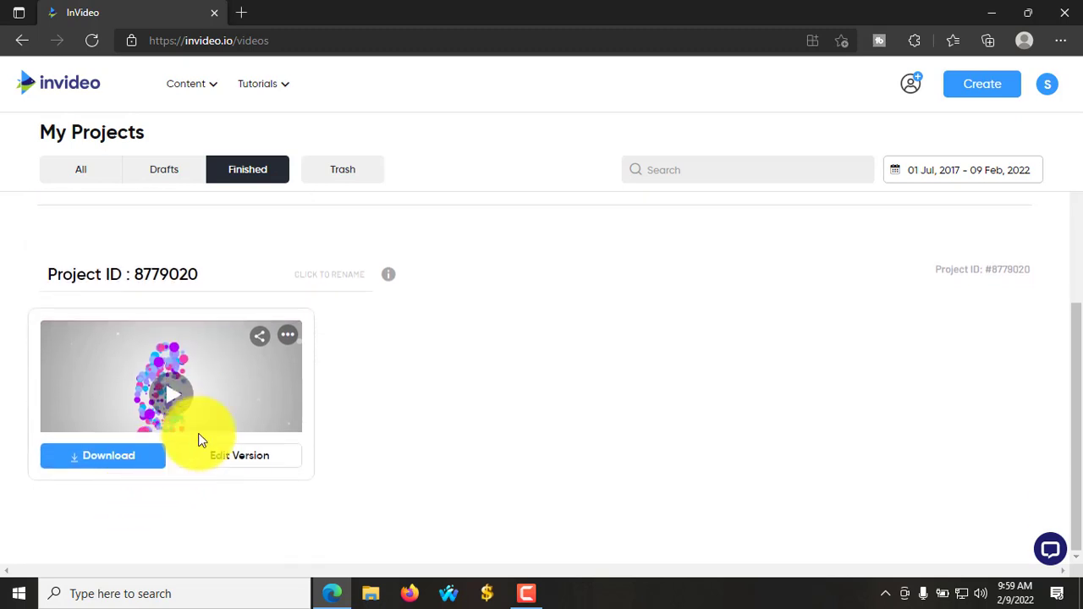
pyautogui.scroll(6, 198, 440)
pyautogui.scroll(1, 238, 441)
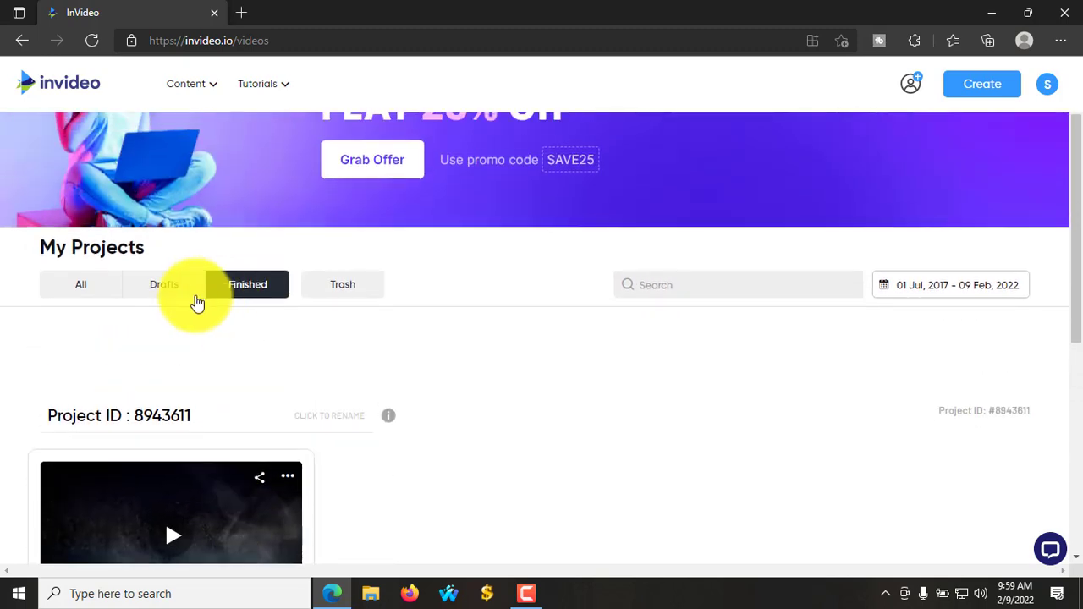
pyautogui.click(166, 285)
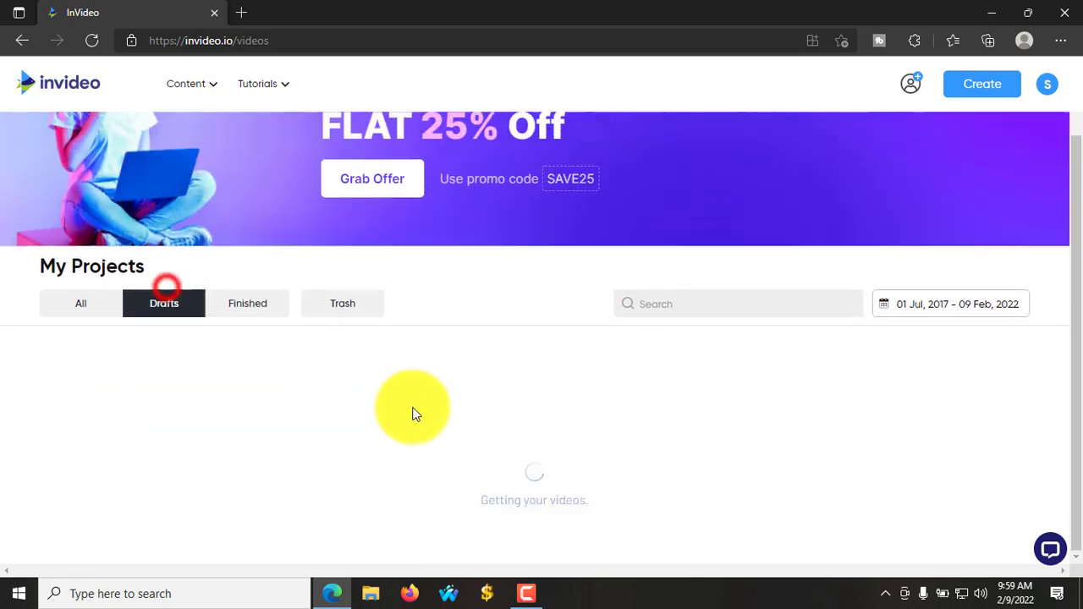
pyautogui.scroll(-3, 483, 525)
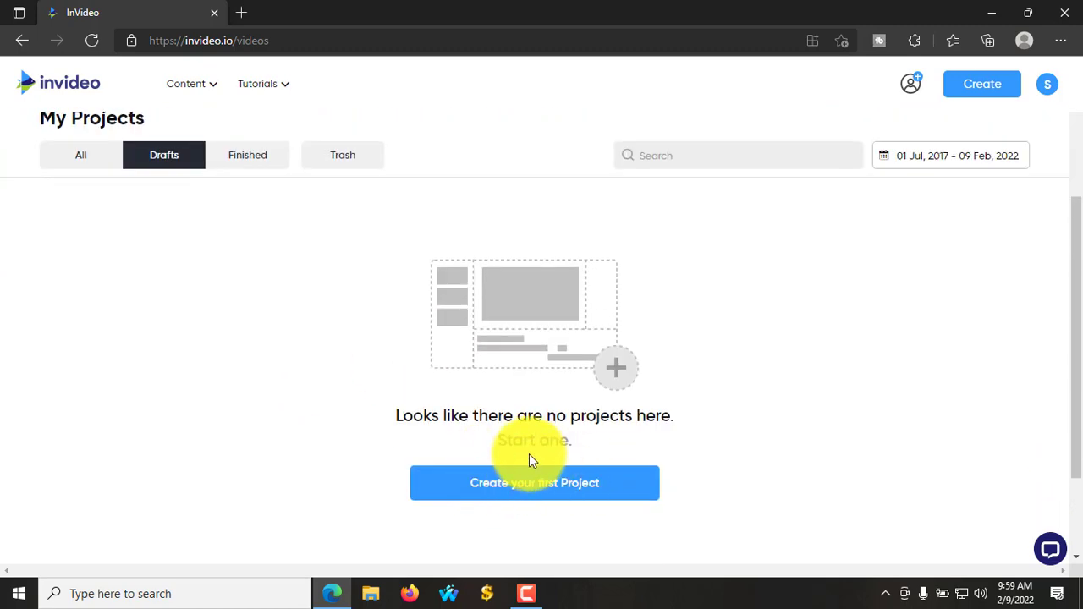
pyautogui.scroll(3, 495, 451)
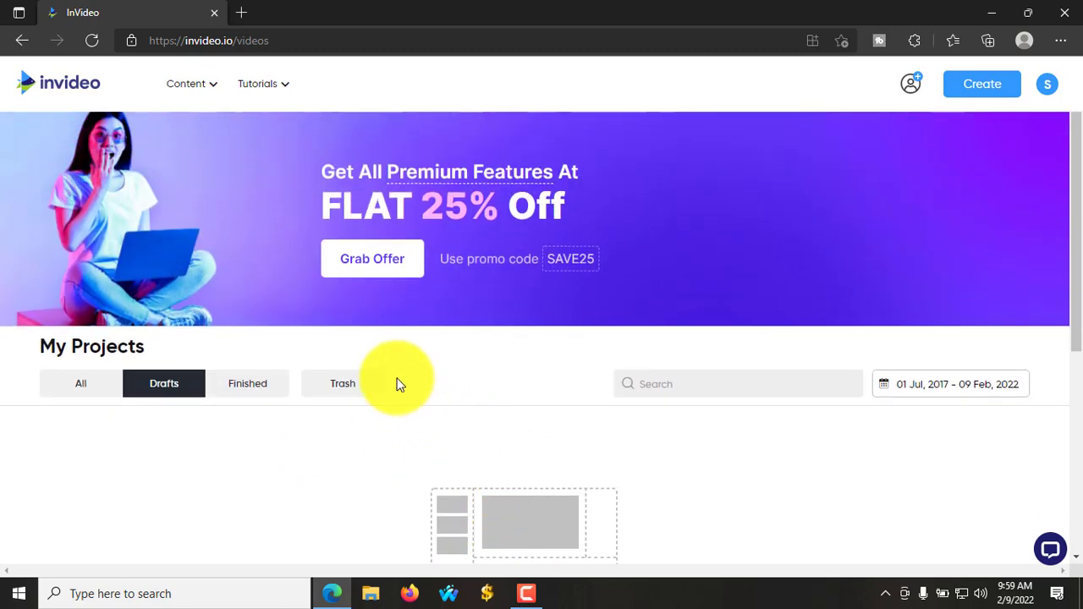